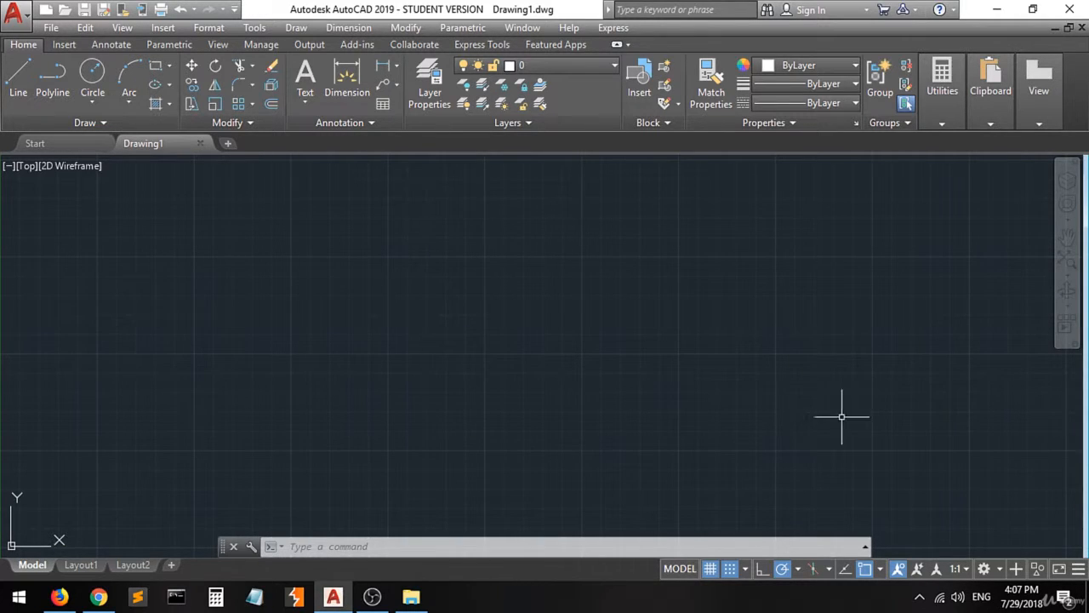
# Switch the workspace to 3D Basics and from there to 3D Modeling
pyautogui.click(996, 567)
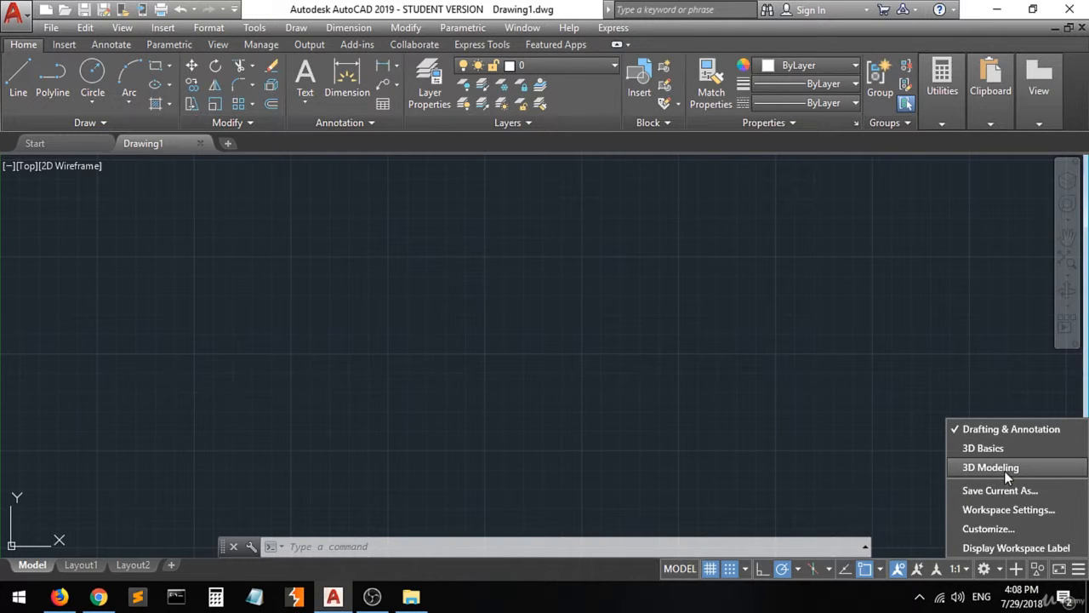
pyautogui.click(1022, 448)
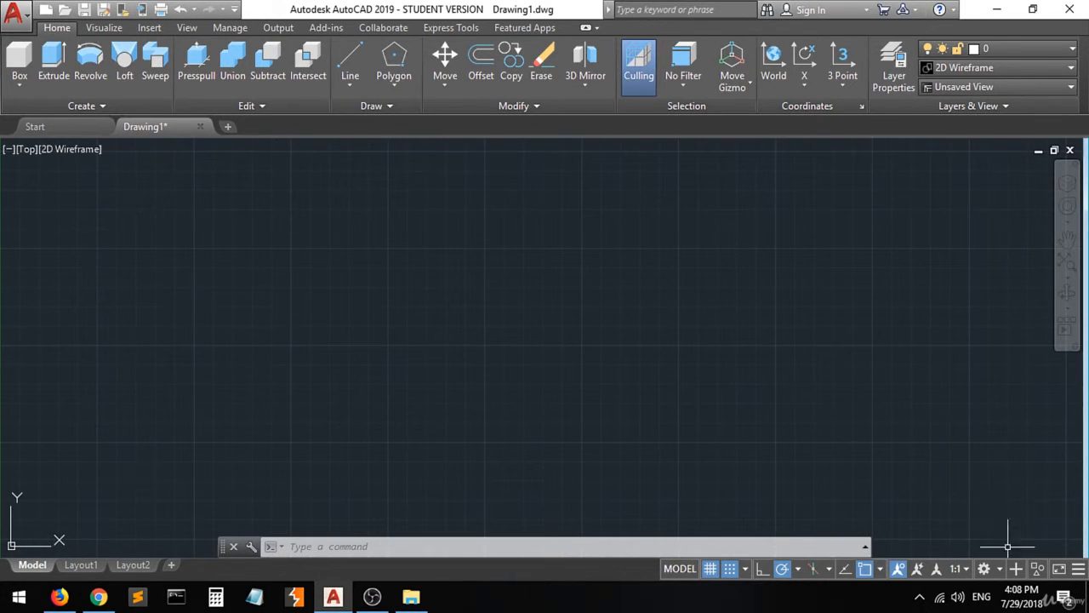
pyautogui.click(984, 568)
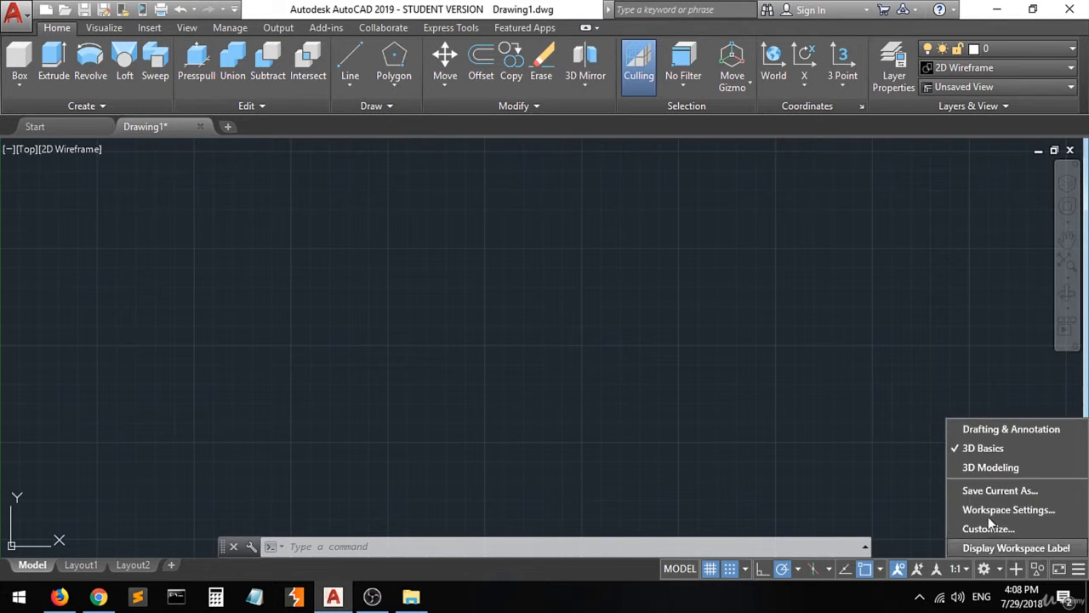
pyautogui.click(990, 467)
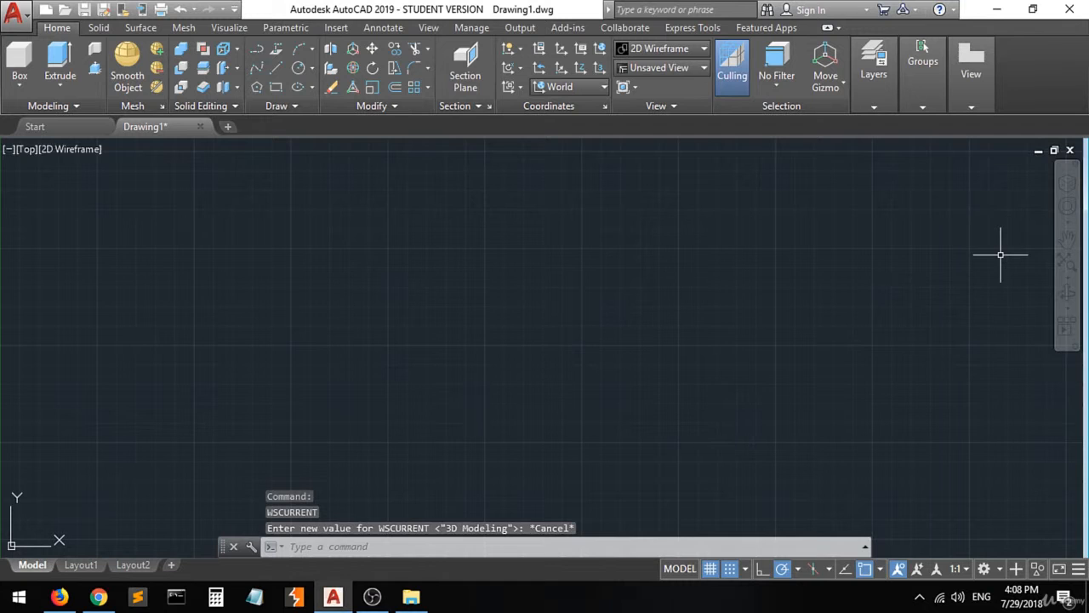
# Display the ViewCube and orbit the drawing from the Top view into a tilted custom view
pyautogui.click(1068, 185)
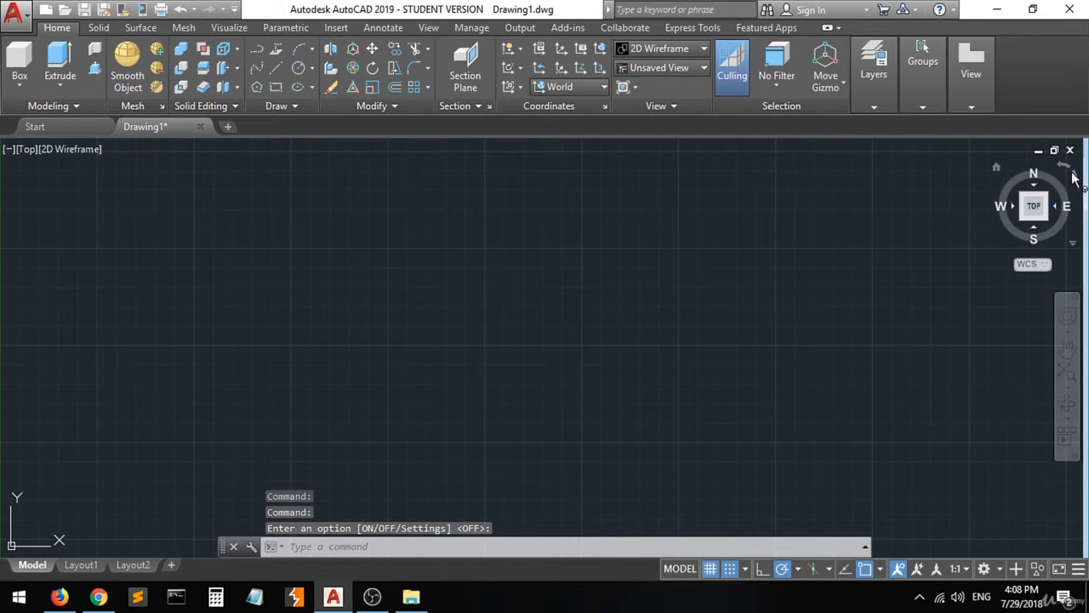
pyautogui.moveTo(1040, 206); pyautogui.dragTo(962, 275)
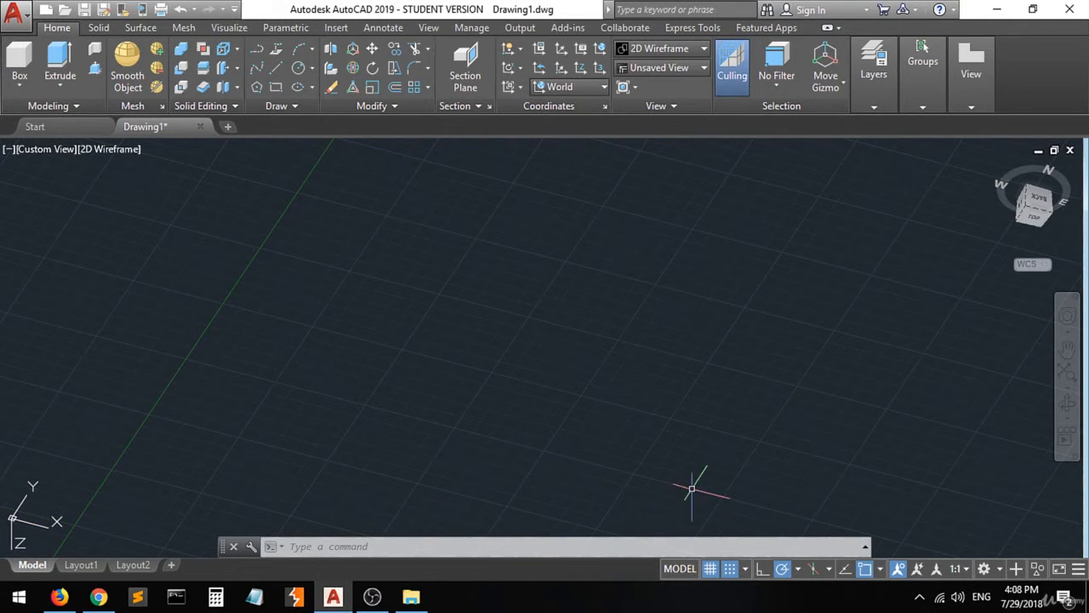
# Return to the Drafting & Annotation workspace and restore the Top view with north facing up
pyautogui.click(1000, 570)
pyautogui.click(984, 430)
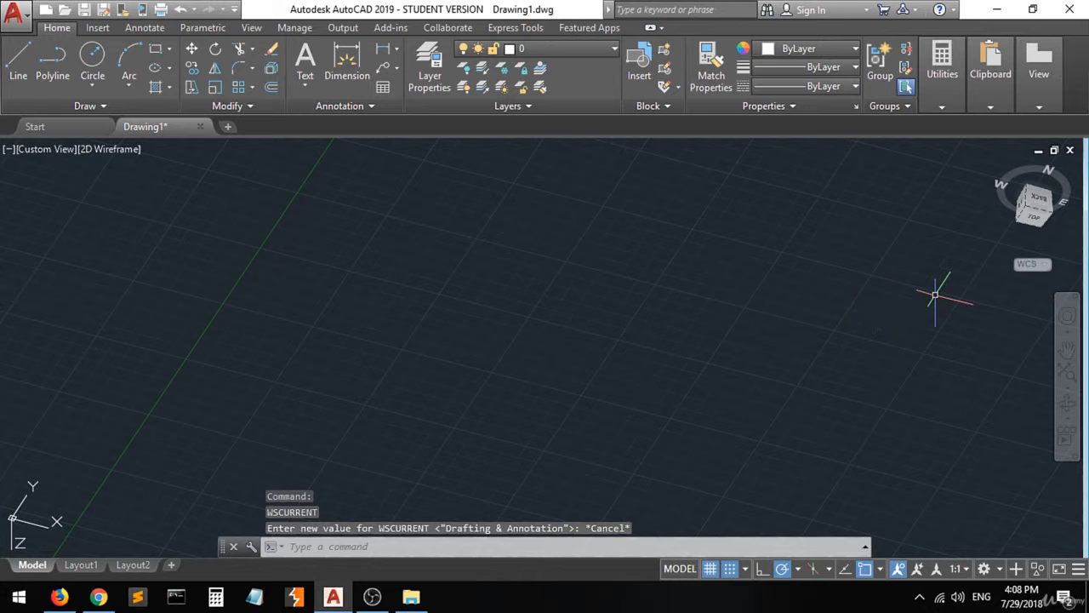
pyautogui.click(1034, 214)
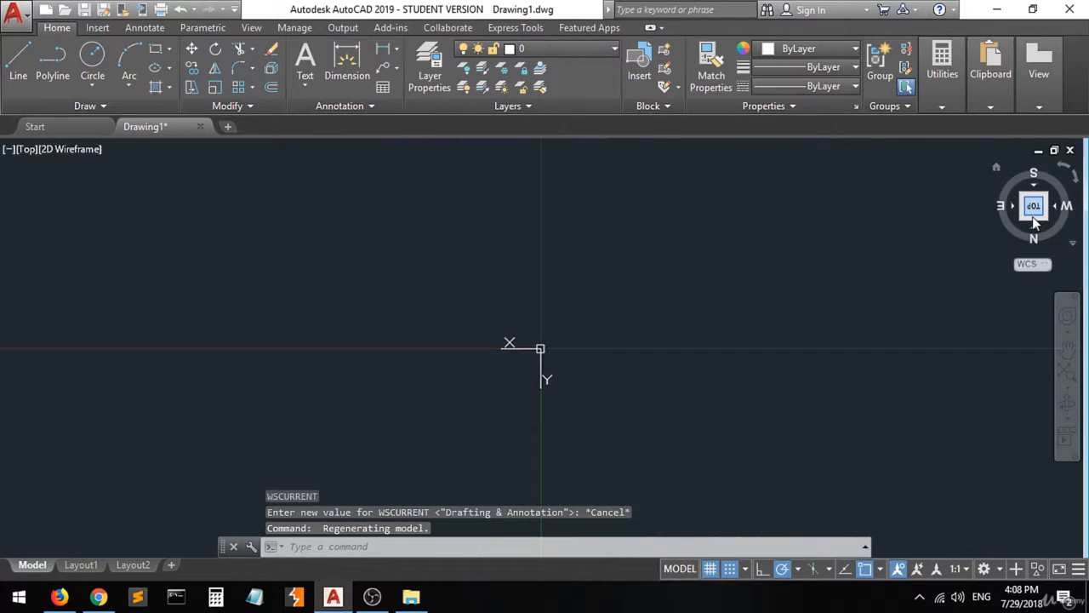
pyautogui.click(1074, 178)
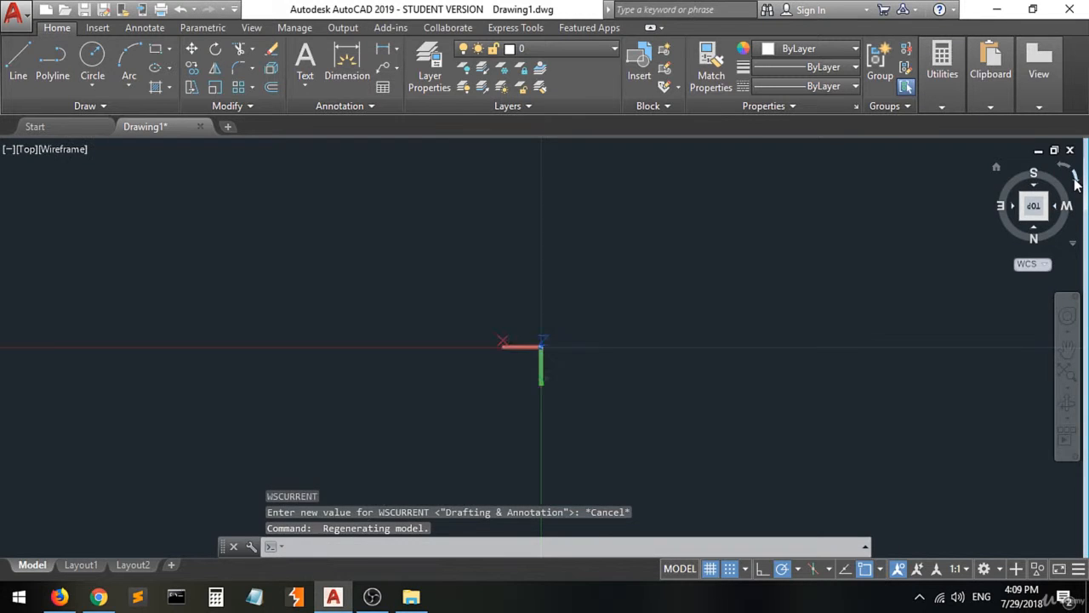
pyautogui.click(1074, 178)
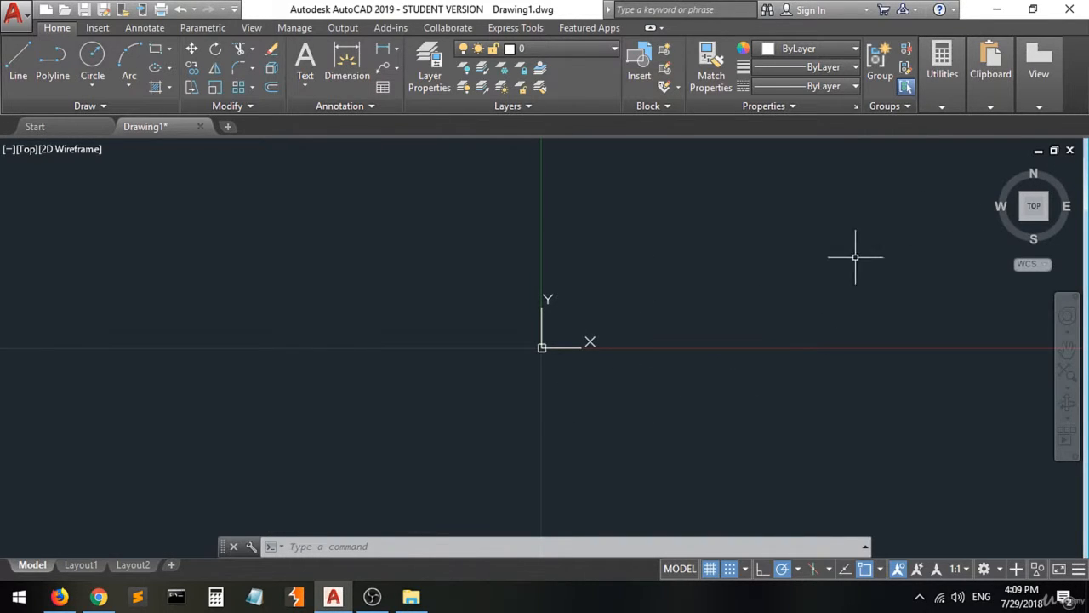
# Start a line with its first point at the origin, coordinates 0,0
pyautogui.click(1067, 356)
pyautogui.moveTo(803, 238); pyautogui.dragTo(275, 428)
pyautogui.scroll(-3, 261, 357)
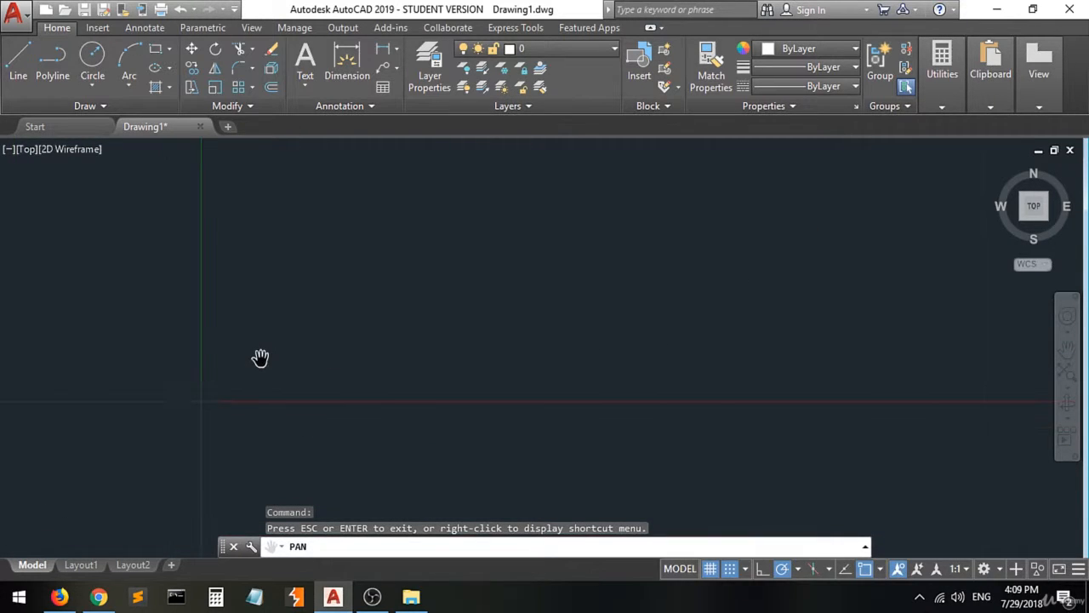
pyautogui.scroll(2, 341, 348)
pyautogui.scroll(-2, 340, 349)
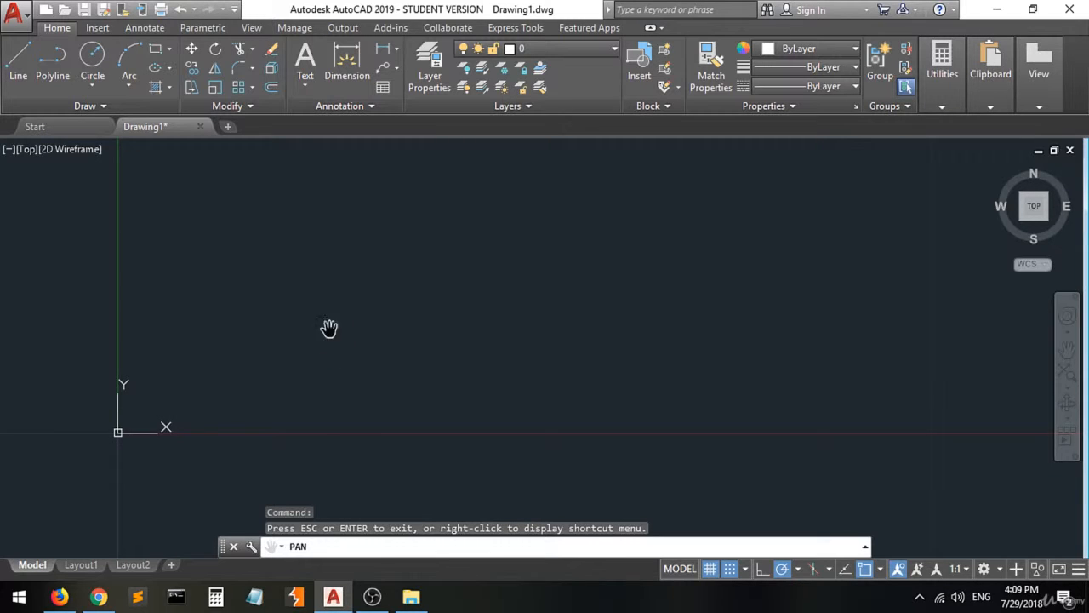
pyautogui.moveTo(332, 294); pyautogui.dragTo(239, 400)
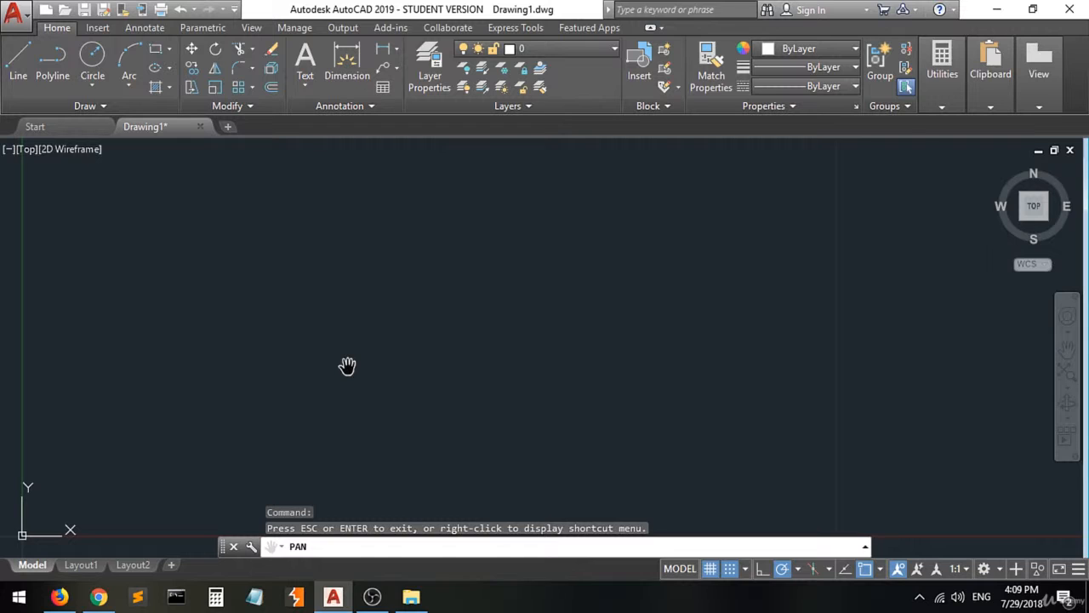
pyautogui.click(20, 68)
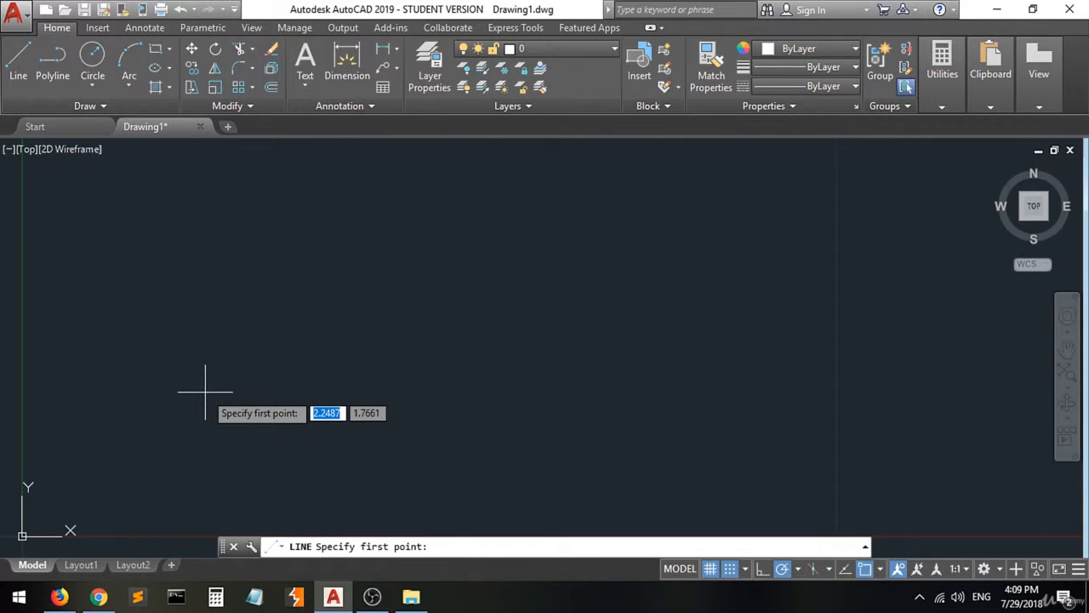
pyautogui.write('0')
pyautogui.press('Tab')
pyautogui.write('0')
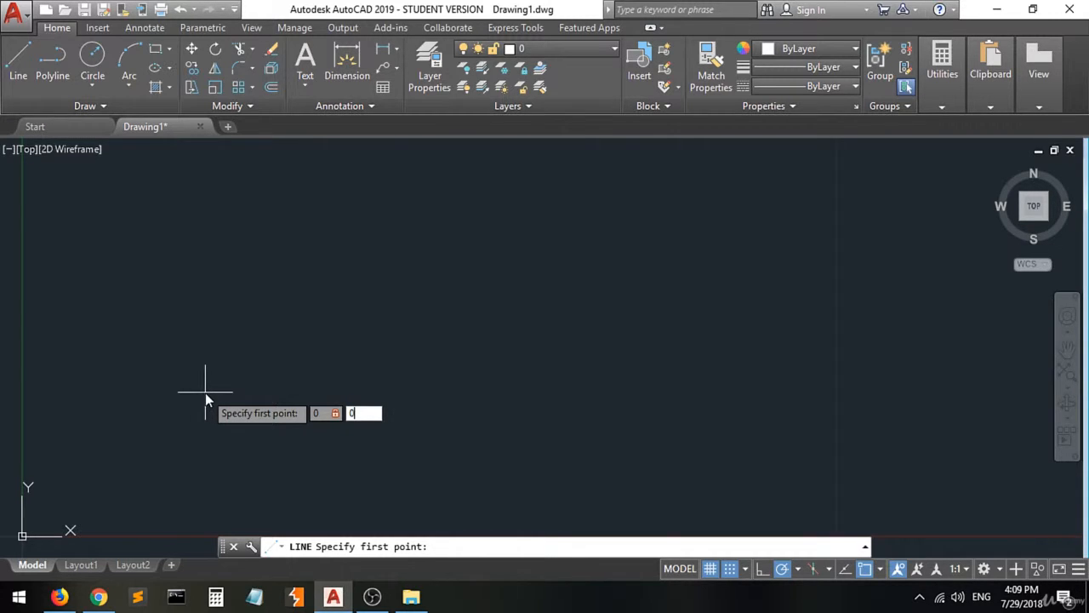
pyautogui.press('Return')
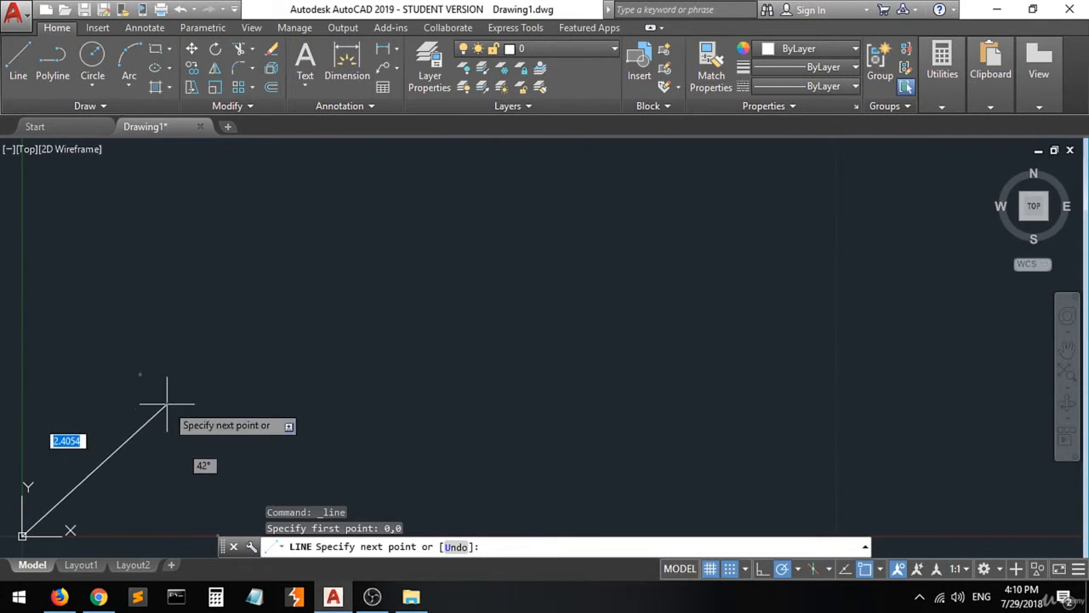
# Try to set the line's next point by entering 10 for both dynamic input values
pyautogui.write('10')
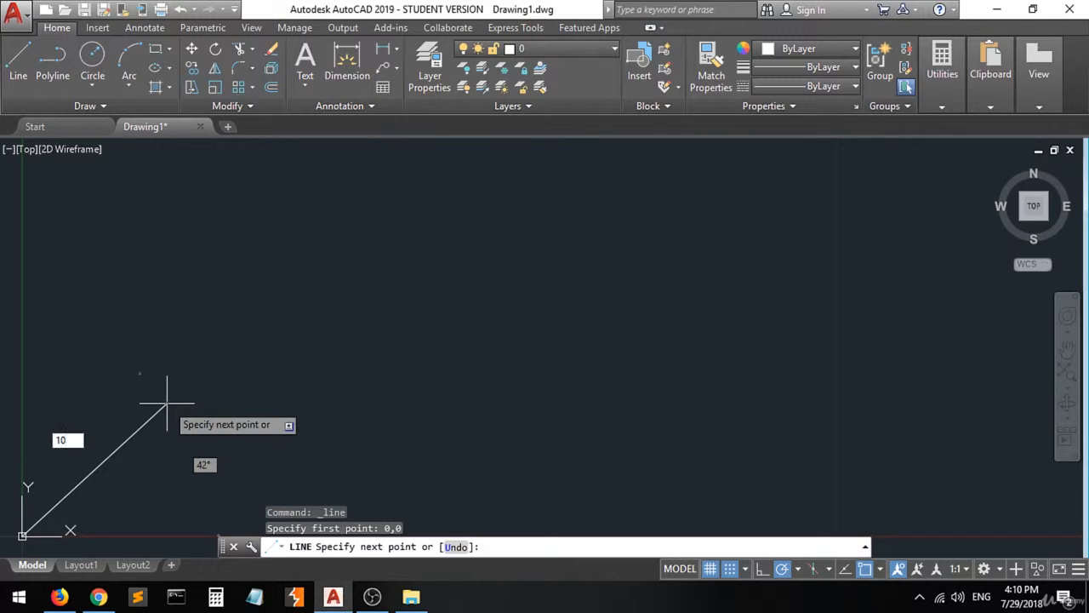
pyautogui.write('m')
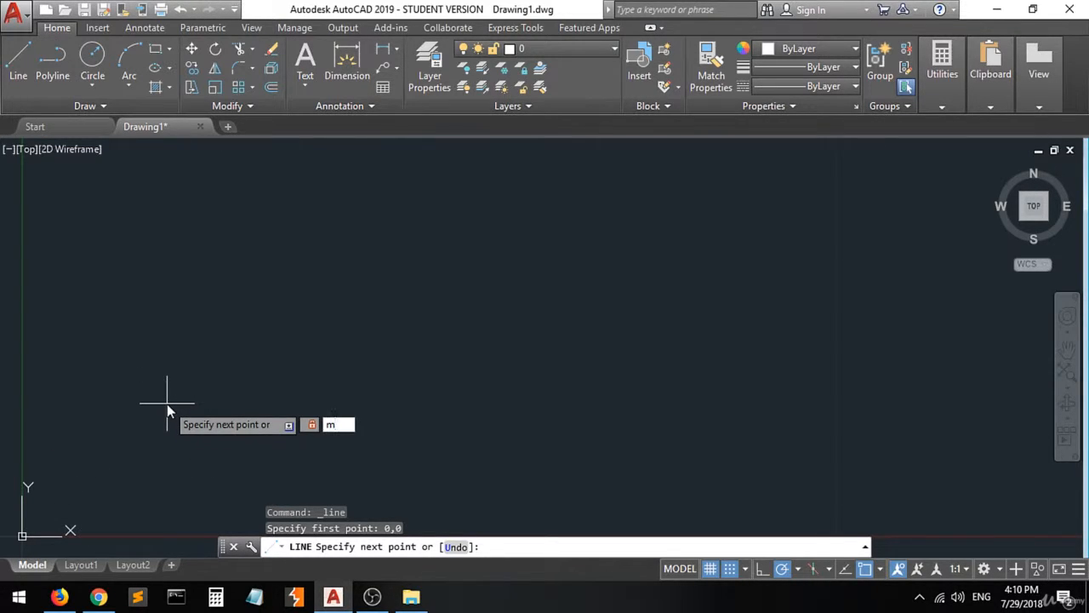
pyautogui.press('BackSpace')
pyautogui.write('10')
pyautogui.press('Return')
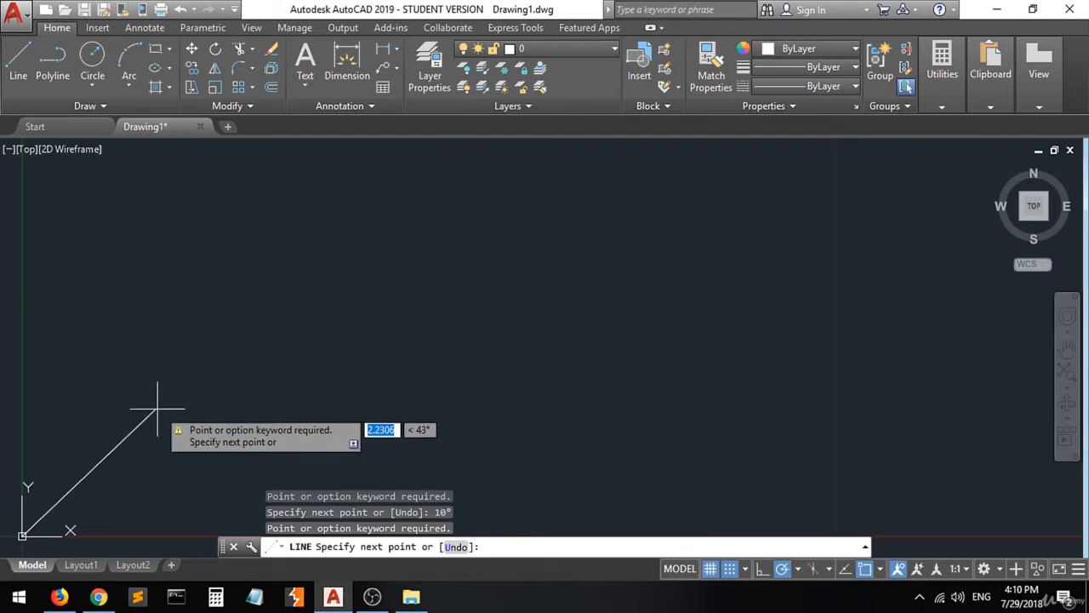
# Set the line's end point at relative coordinates 10,10 and finish the Line command
pyautogui.write('10')
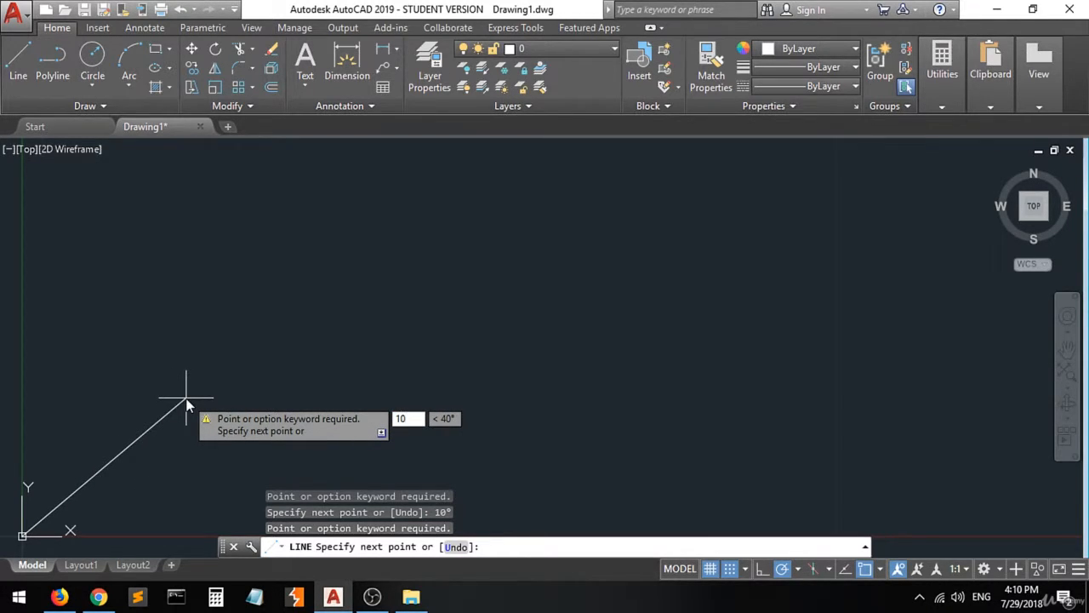
pyautogui.press('Tab')
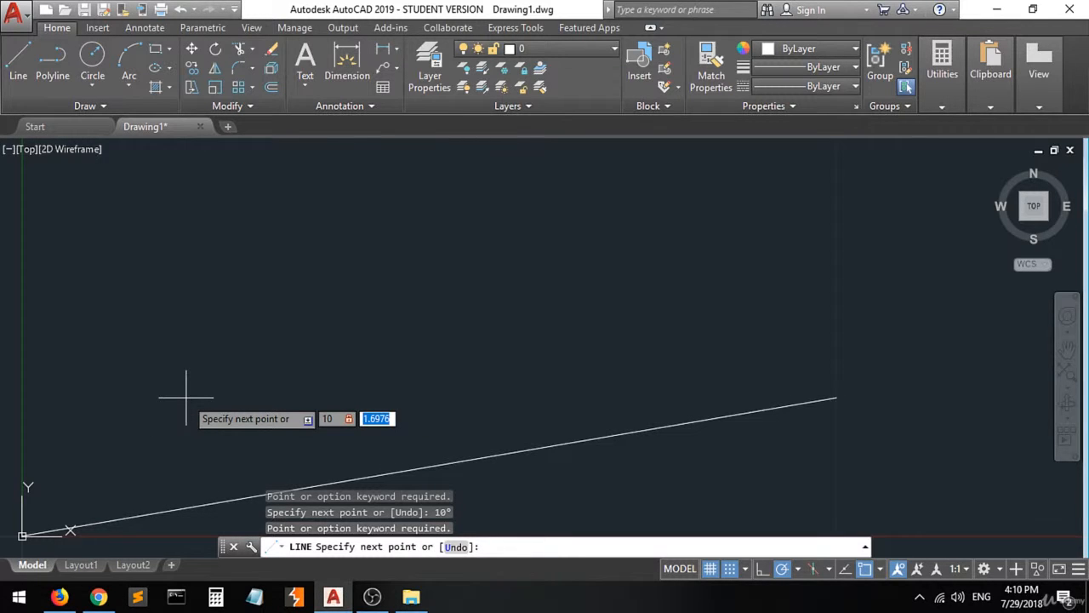
pyautogui.write('10')
pyautogui.press('Return')
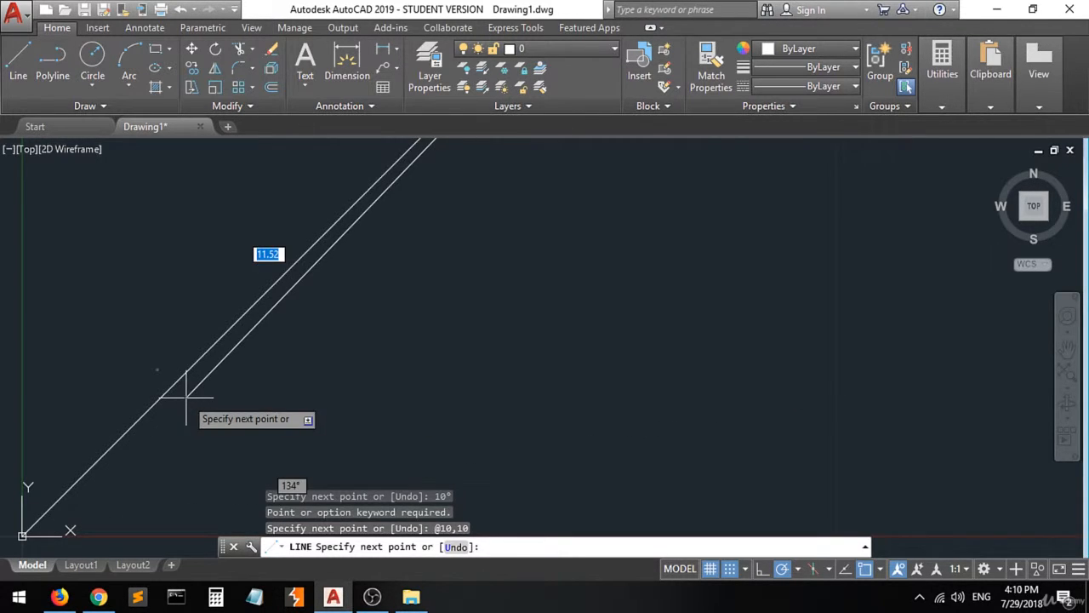
pyautogui.scroll(-3, 182, 429)
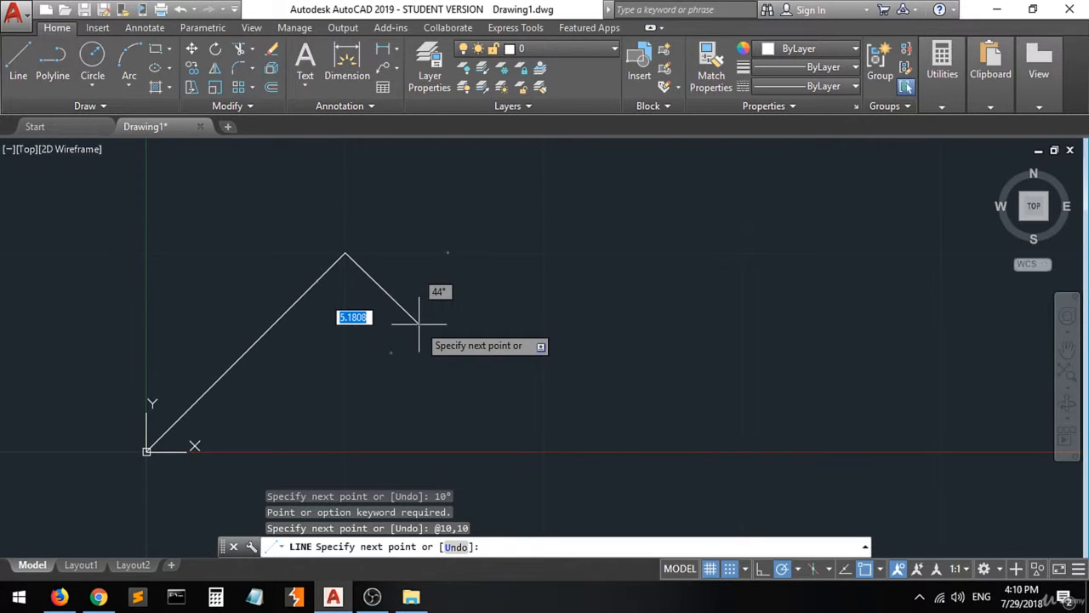
pyautogui.press('Return')
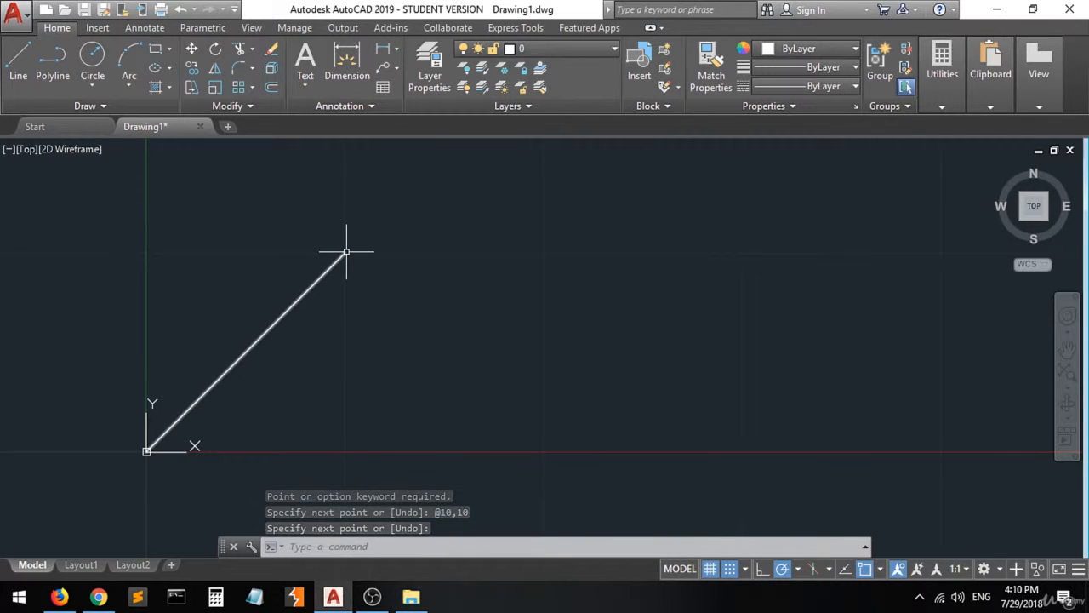
pyautogui.press('Return')
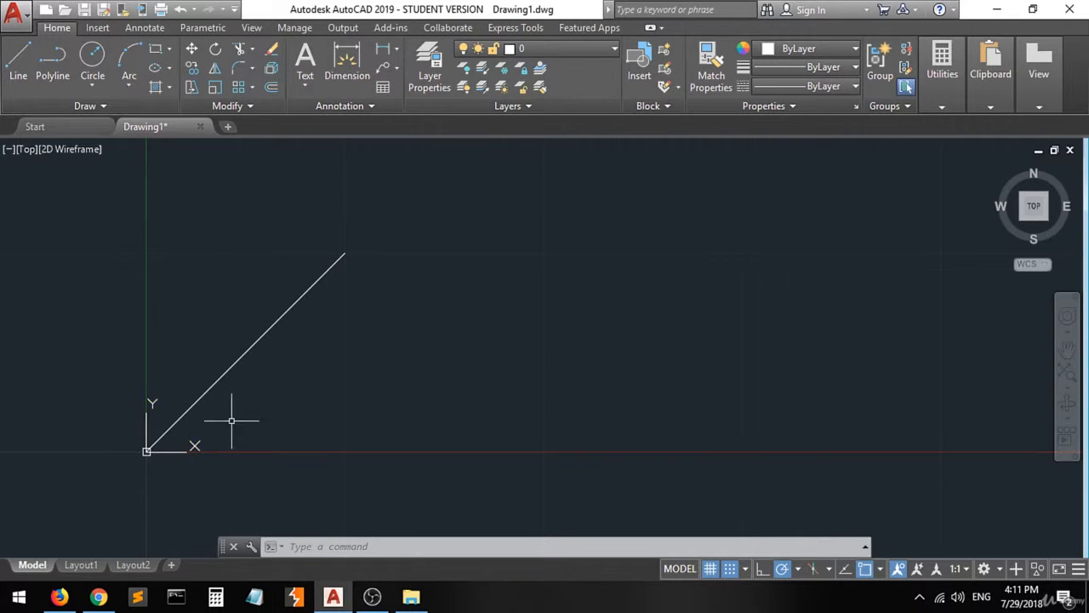
# Select the diagonal line with a crossing window and clear the selection
pyautogui.click(378, 221)
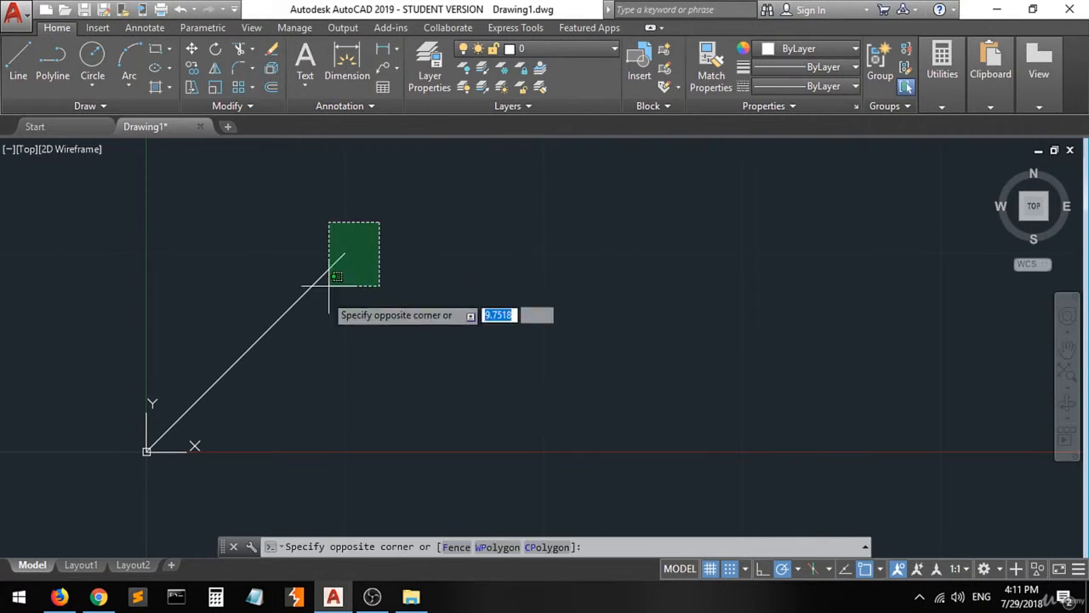
pyautogui.click(300, 372)
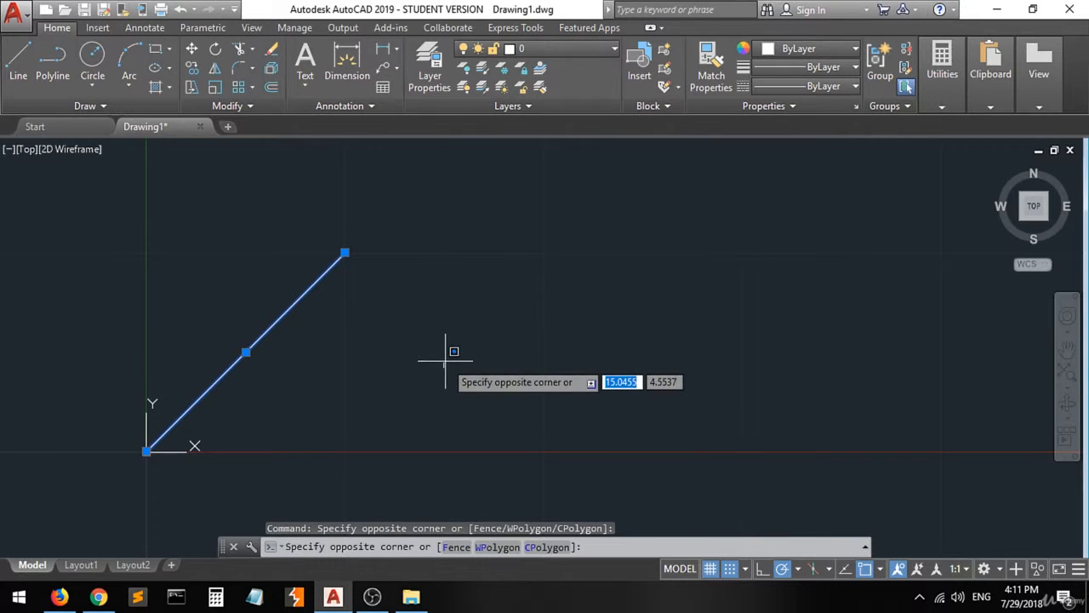
pyautogui.press('Escape')
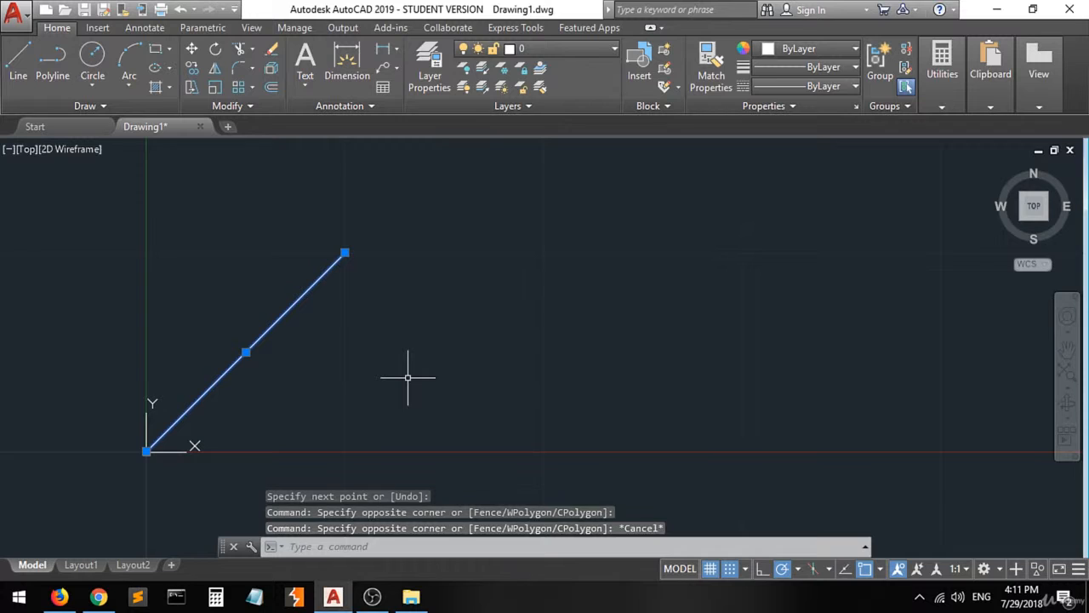
pyautogui.press('Escape')
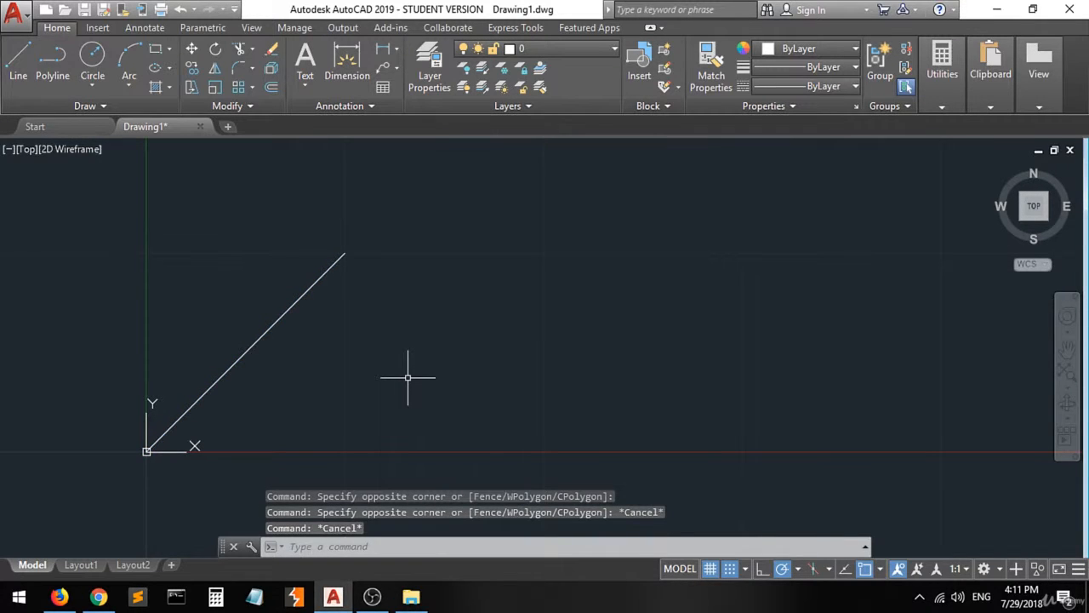
# Start a line from the diagonal's upper endpoint, turn on Ortho mode, and cancel the line
pyautogui.click(11, 70)
pyautogui.click(345, 253)
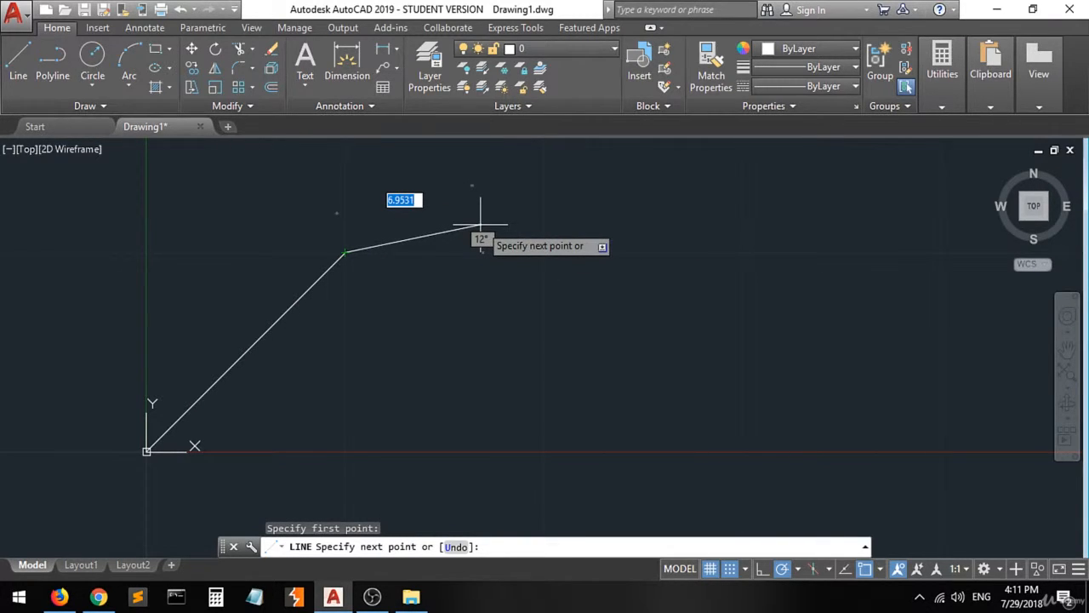
pyautogui.press('F8')
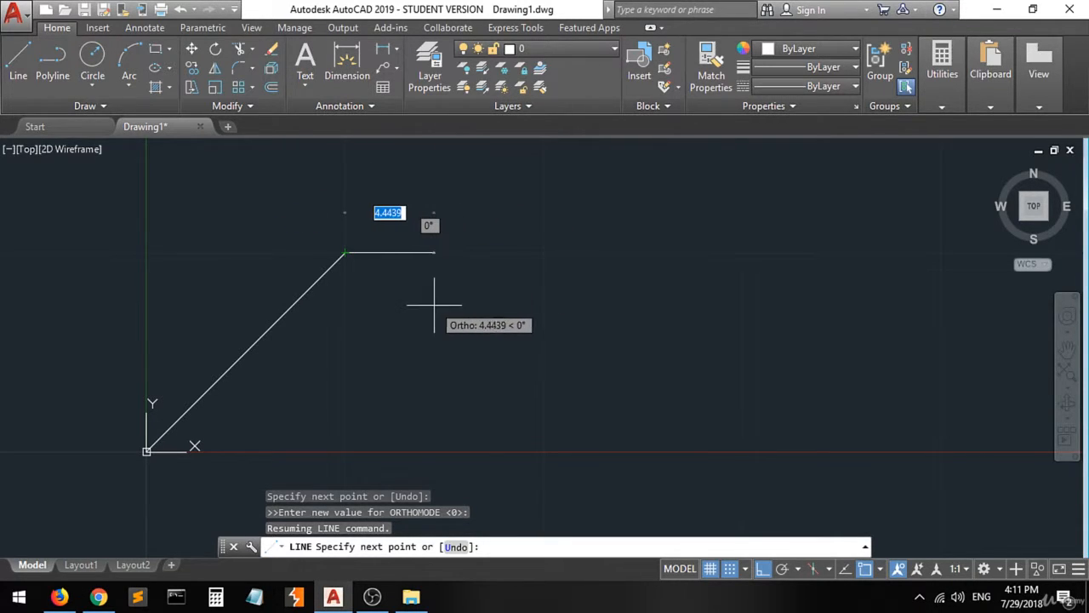
pyautogui.press('Escape')
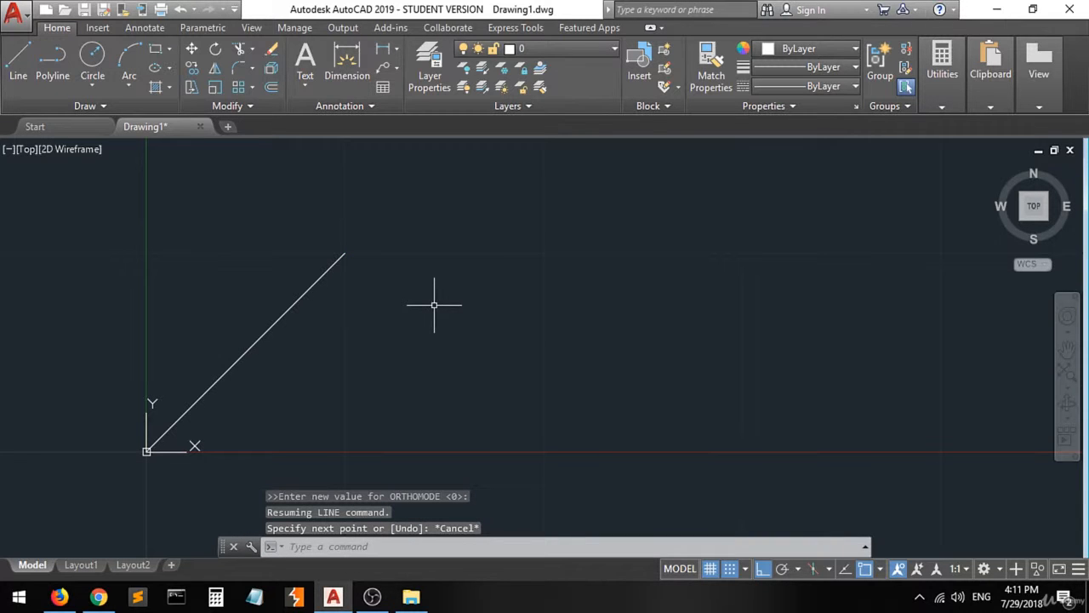
# Start a line from the diagonal's upper endpoint and turn Ortho mode off
pyautogui.click(23, 63)
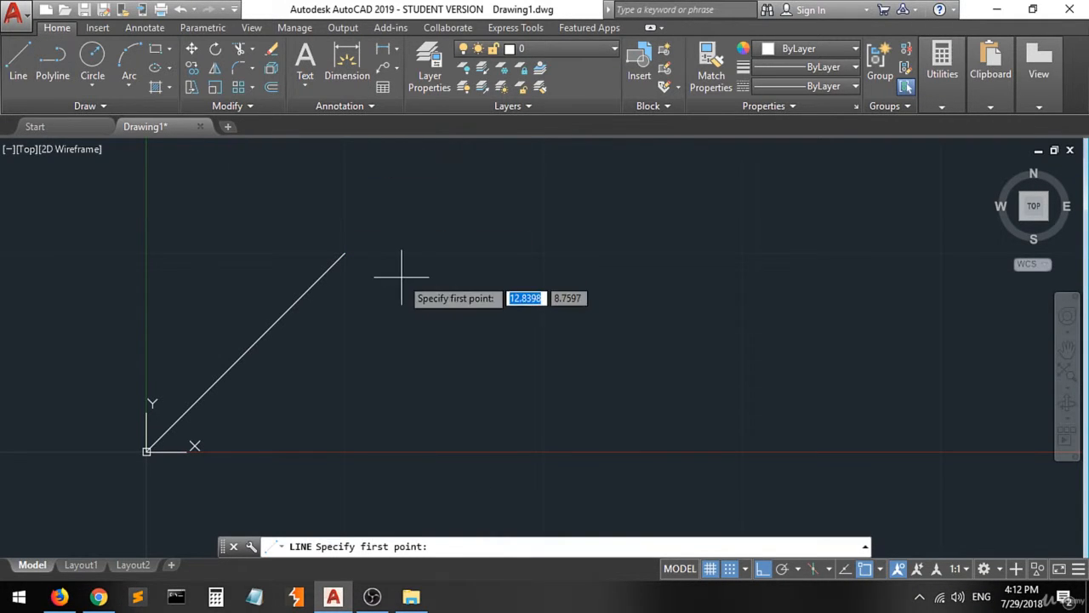
pyautogui.click(347, 247)
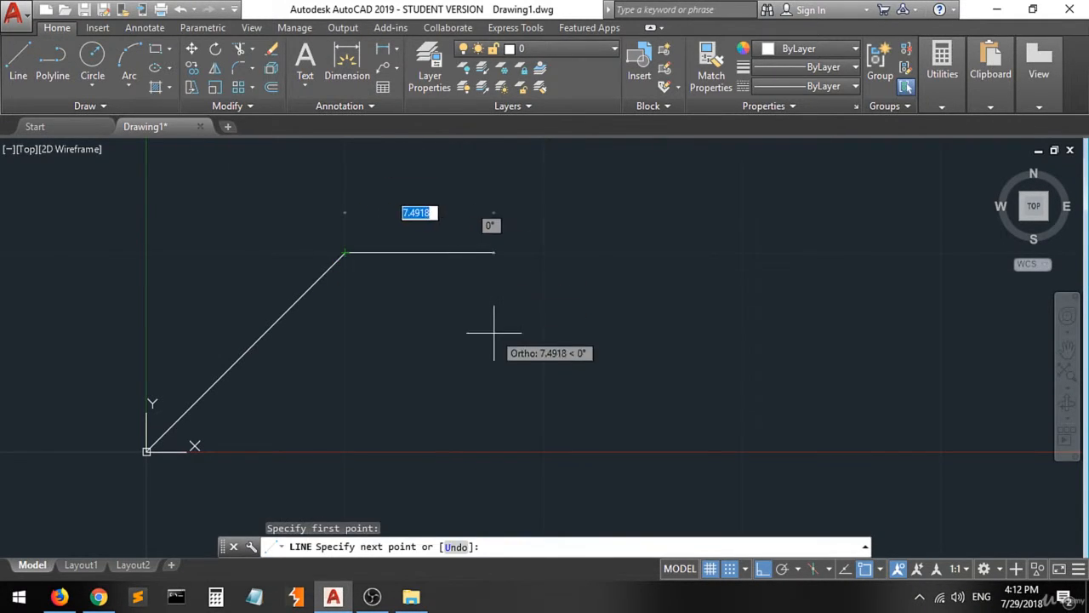
pyautogui.click(764, 570)
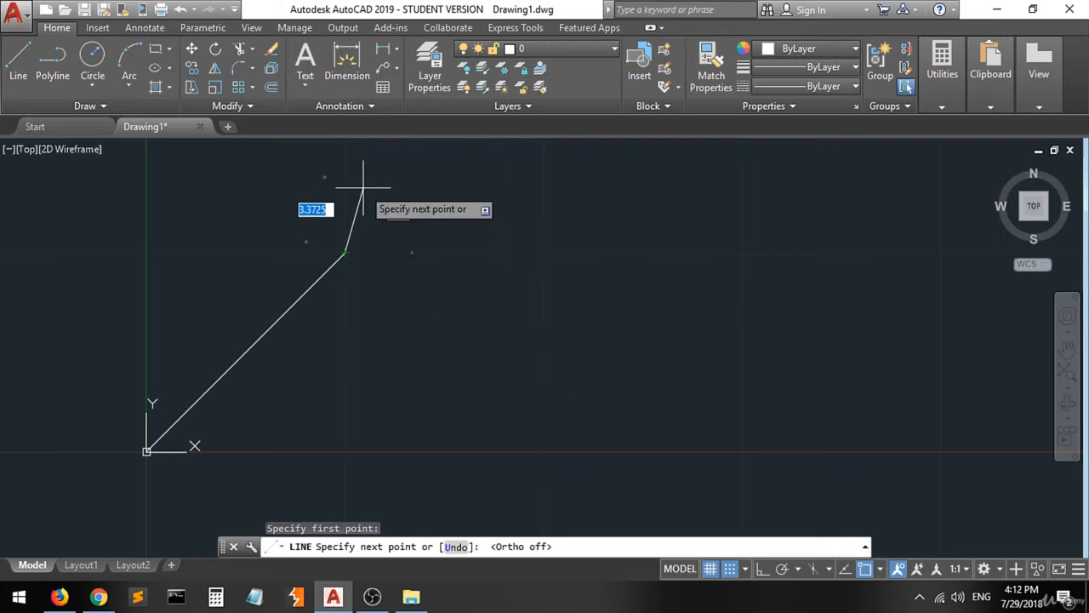
pyautogui.scroll(-2, 419, 366)
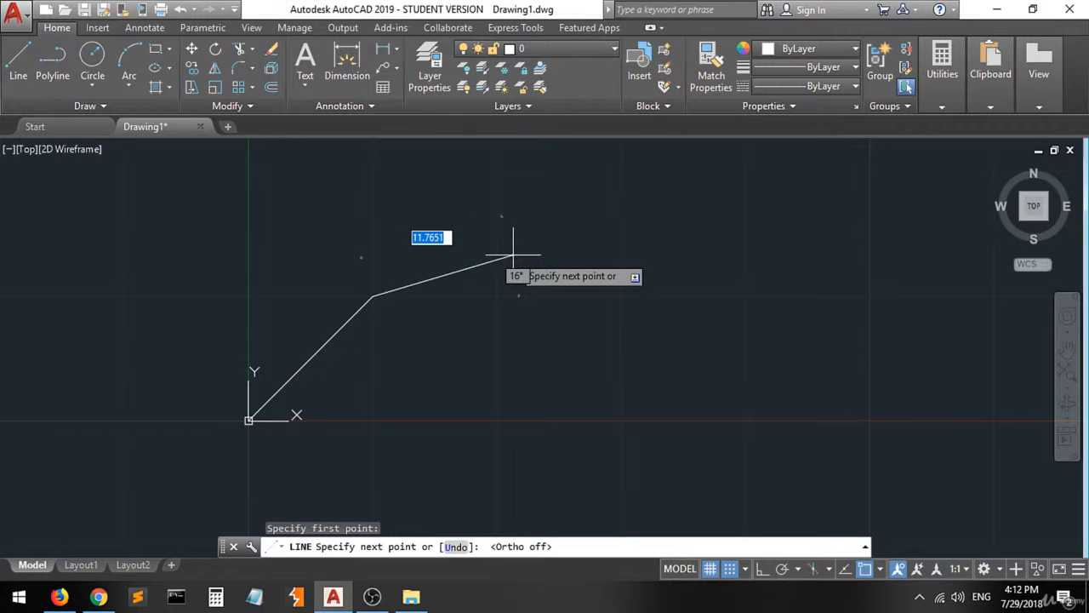
pyautogui.write('@')
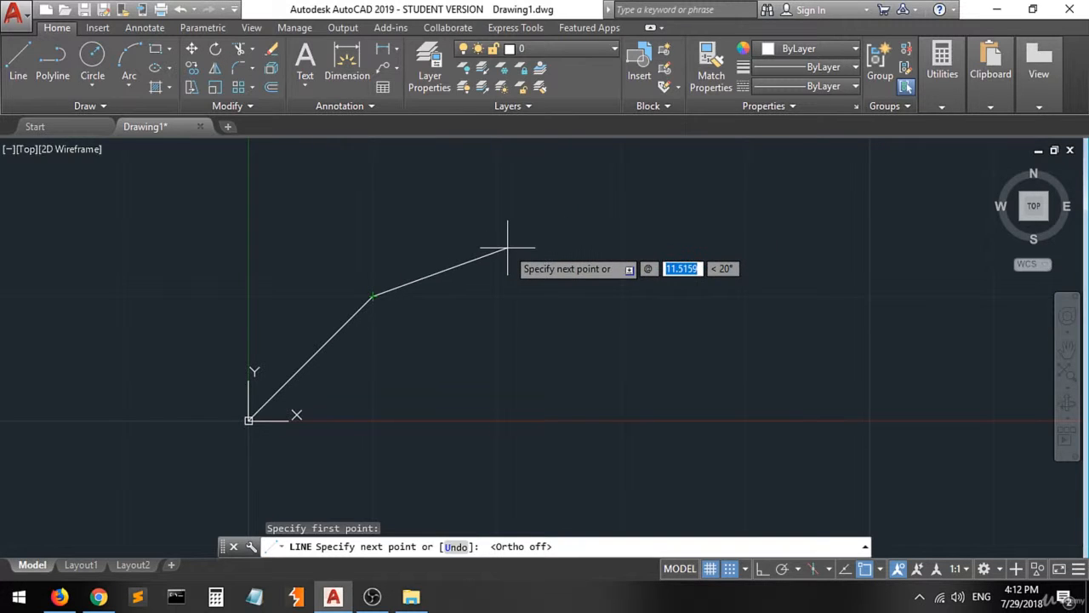
pyautogui.write('10')
pyautogui.press('Tab')
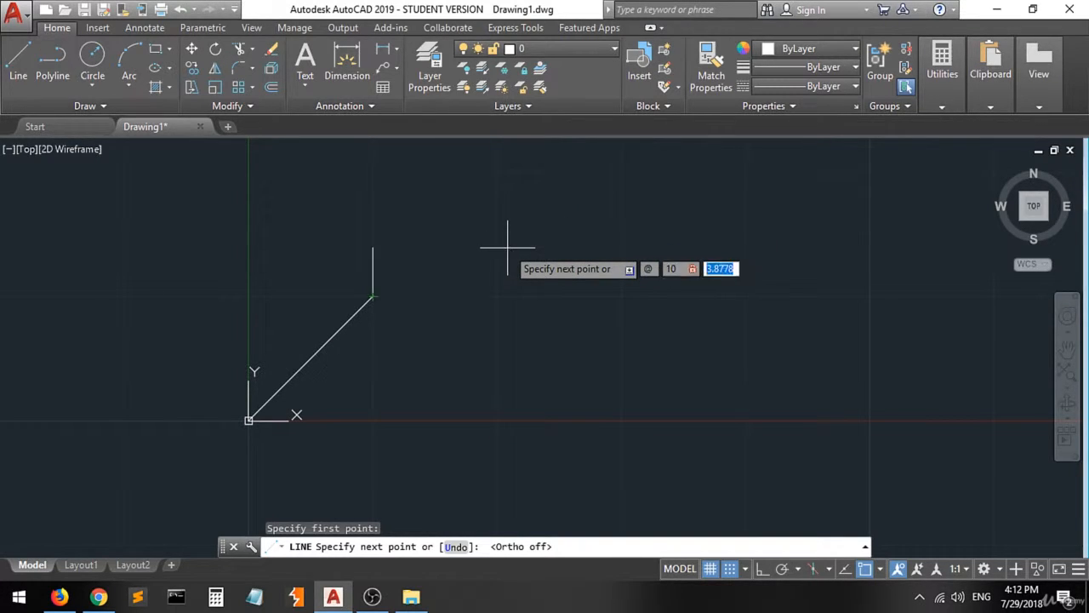
pyautogui.write('10')
pyautogui.press('Return')
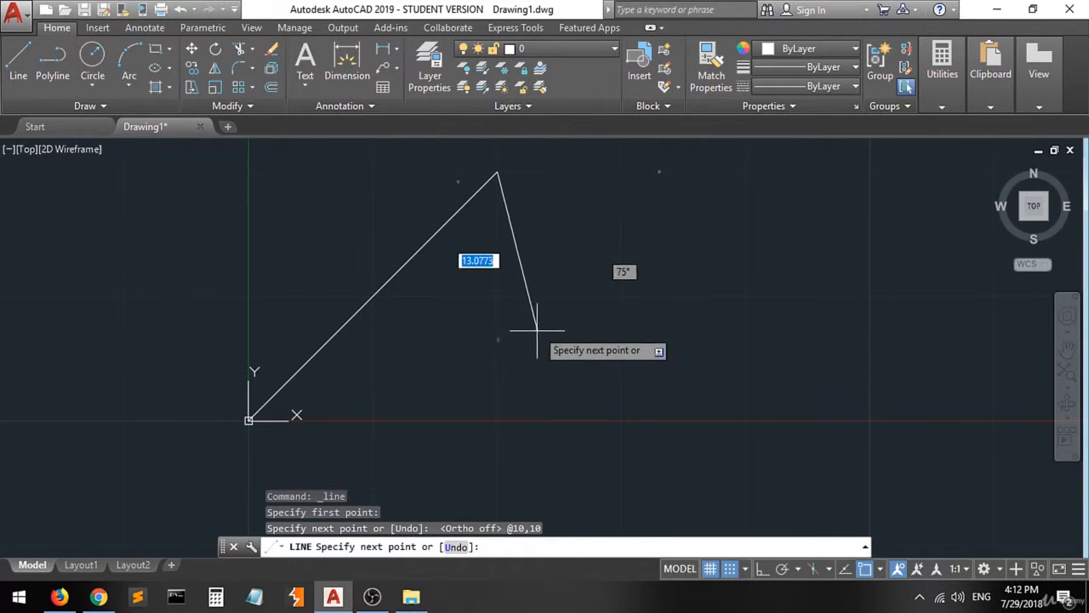
pyautogui.press('Return')
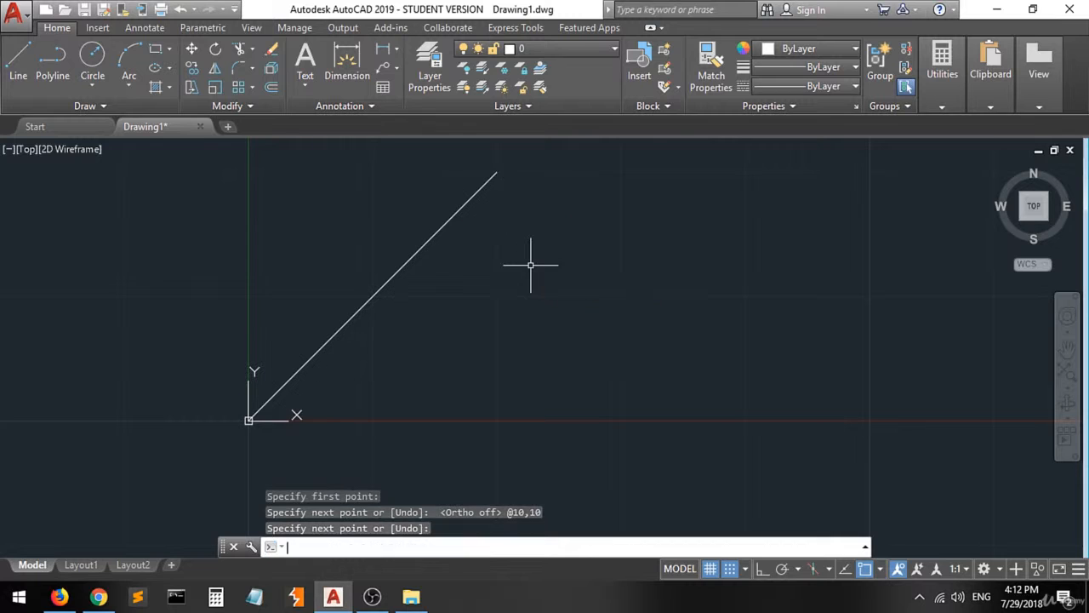
# Select the upper diagonal segment to examine where it joins the first line
pyautogui.click(458, 210)
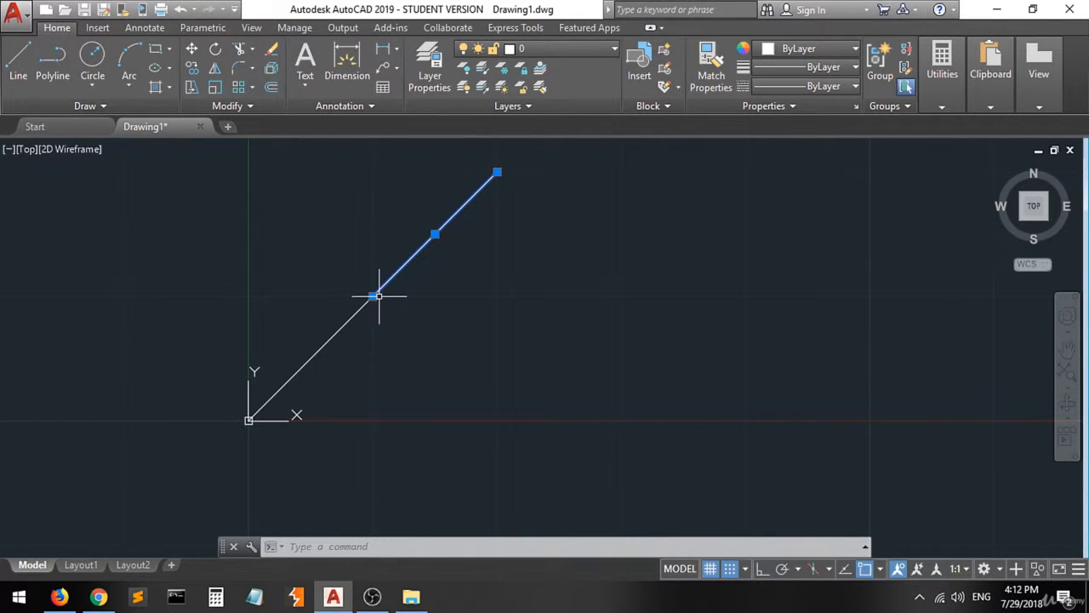
pyautogui.moveTo(373, 297)
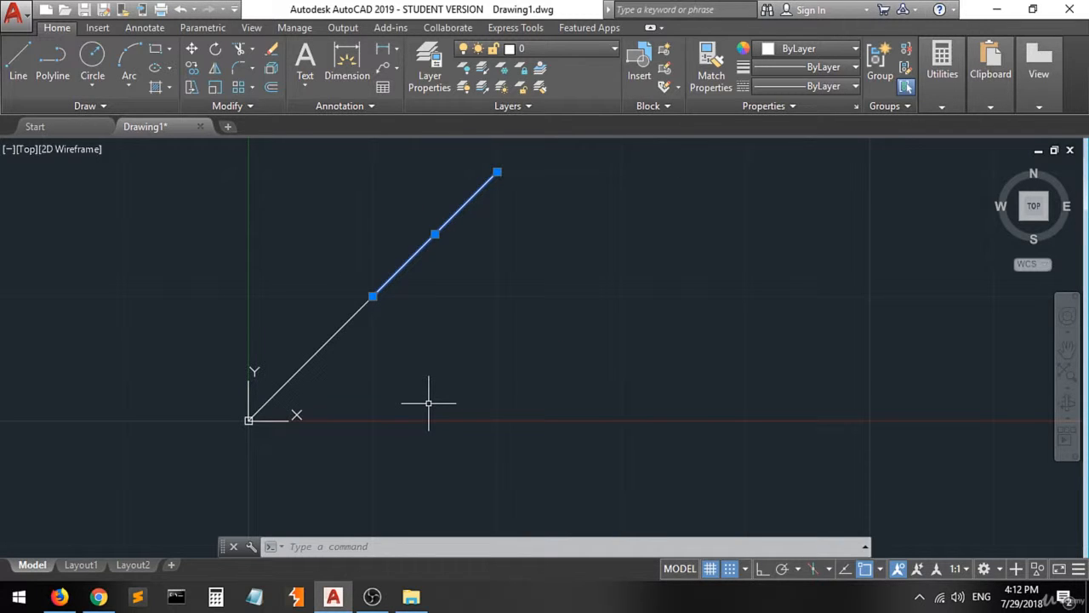
pyautogui.click(453, 364)
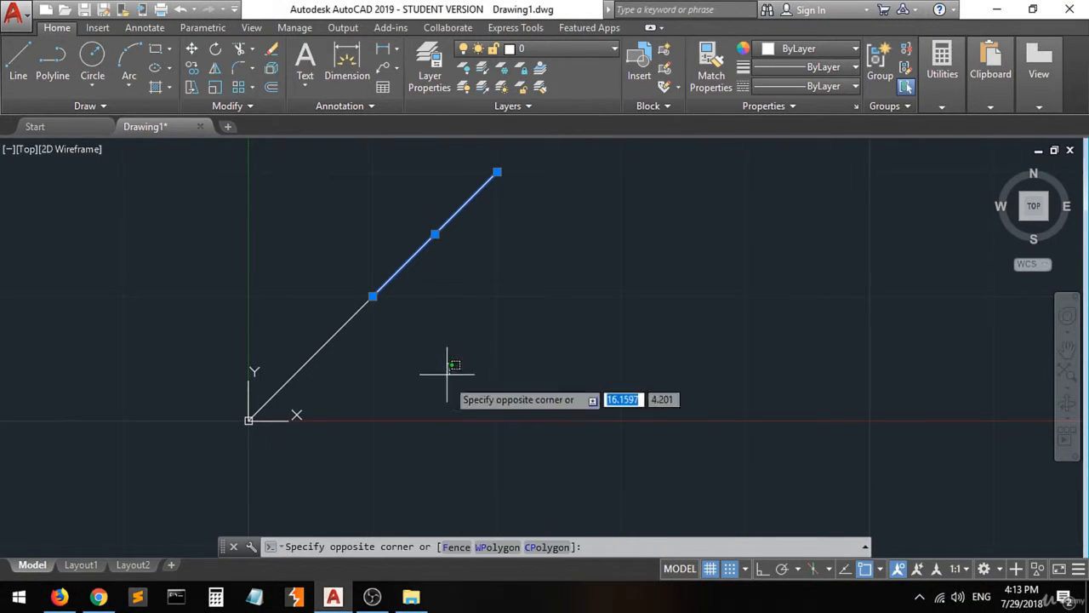
pyautogui.click(444, 413)
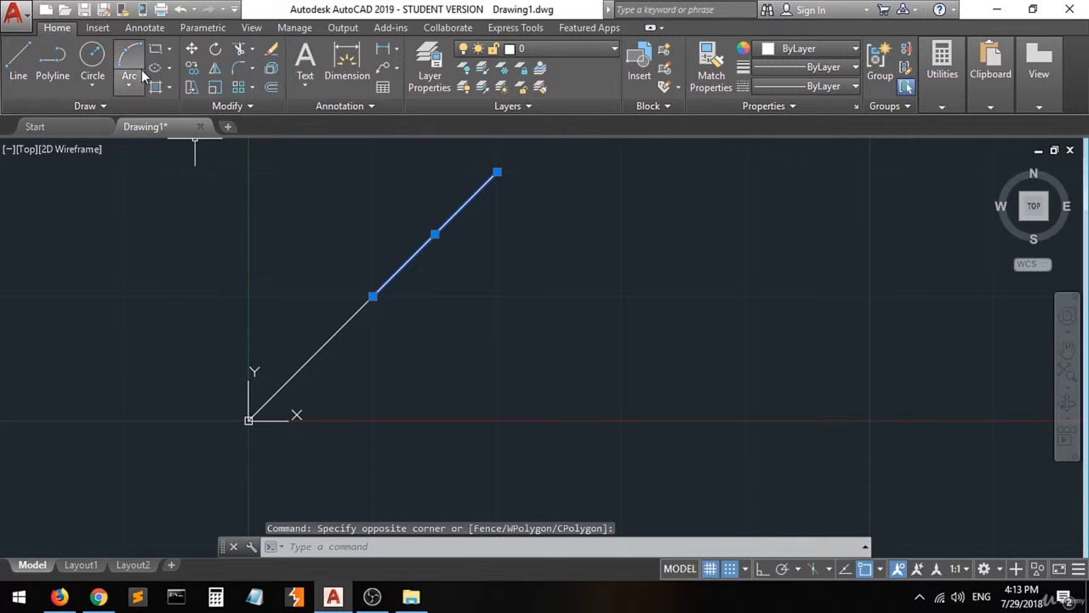
# Start a line at a free point to the right of the diagonal, above the X axis
pyautogui.click(14, 64)
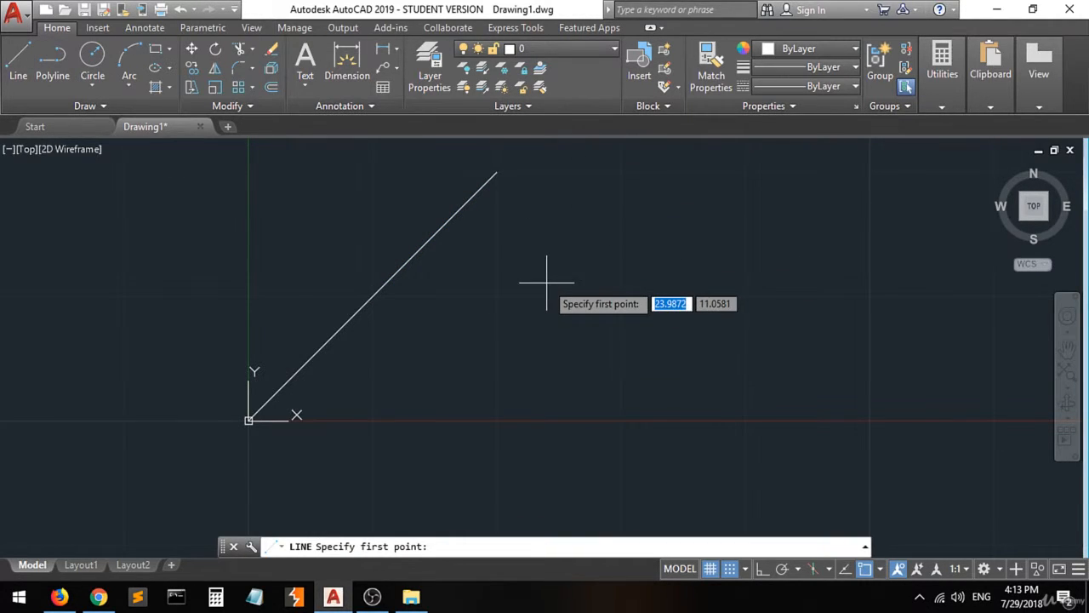
pyautogui.click(540, 340)
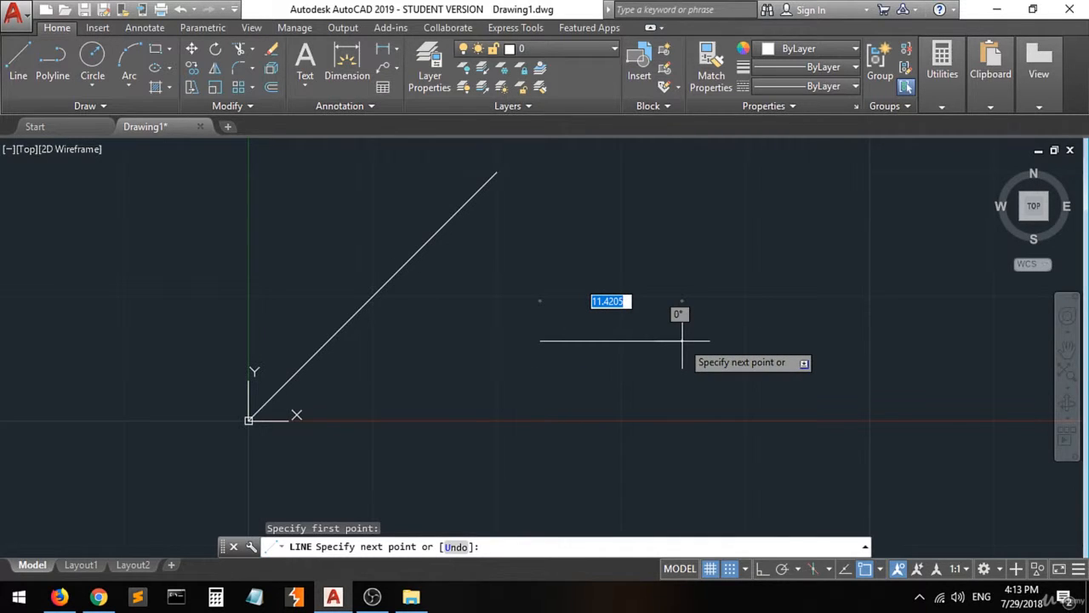
pyautogui.write('@')
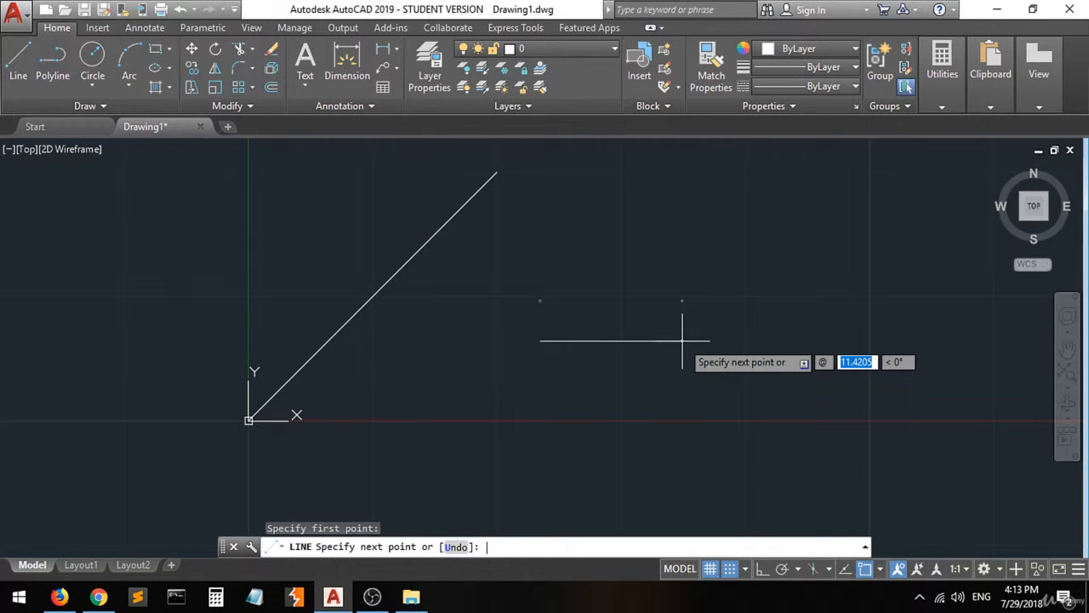
pyautogui.write('10')
pyautogui.press('Tab')
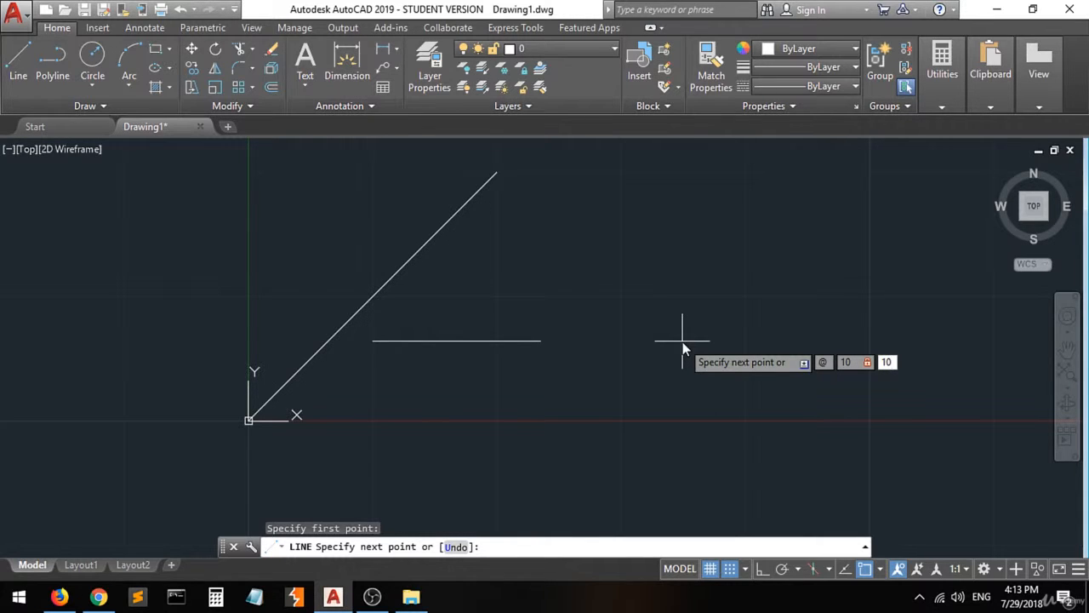
pyautogui.press('Return')
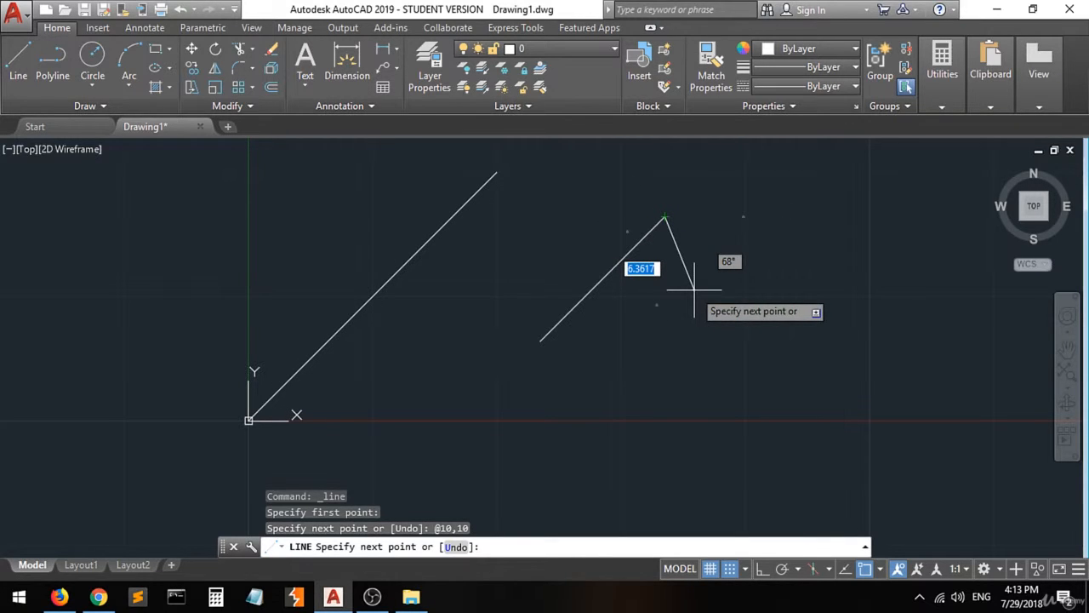
pyautogui.hotkey('ctrl', 'z')
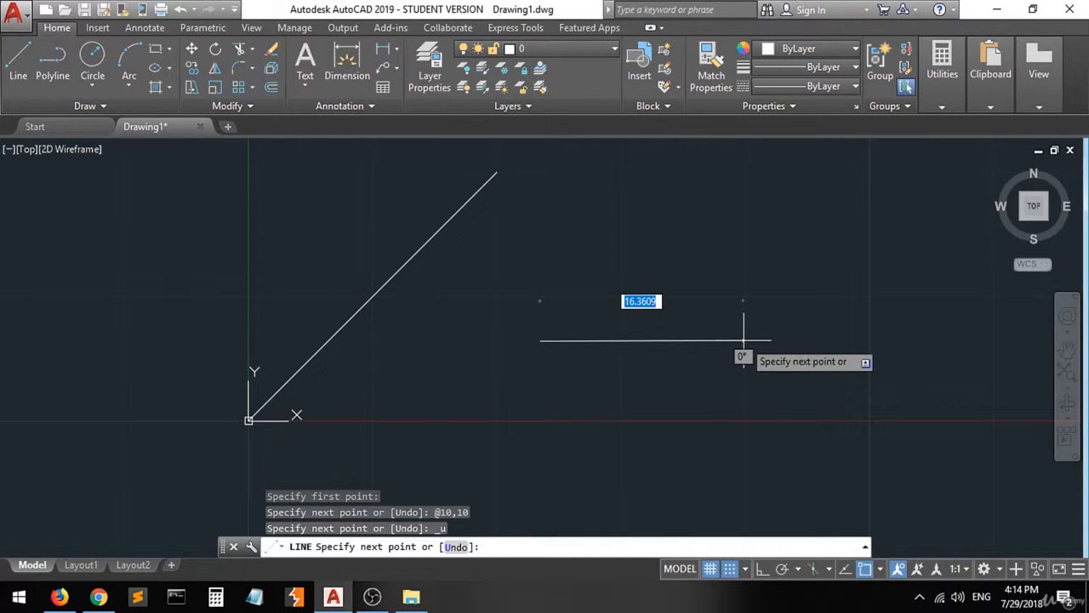
pyautogui.write('@')
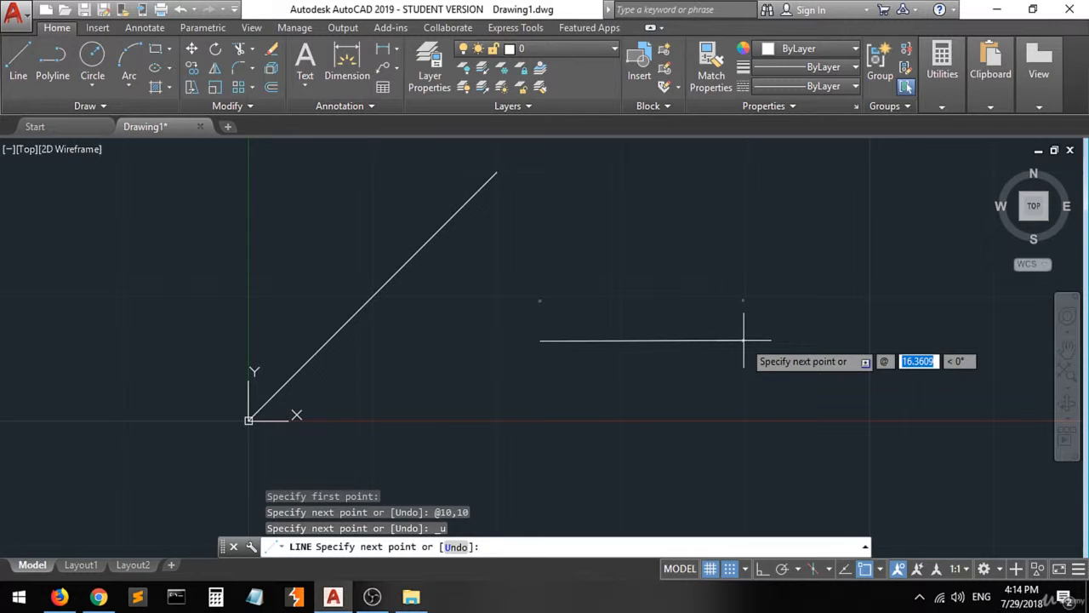
pyautogui.write('10')
pyautogui.press('Tab')
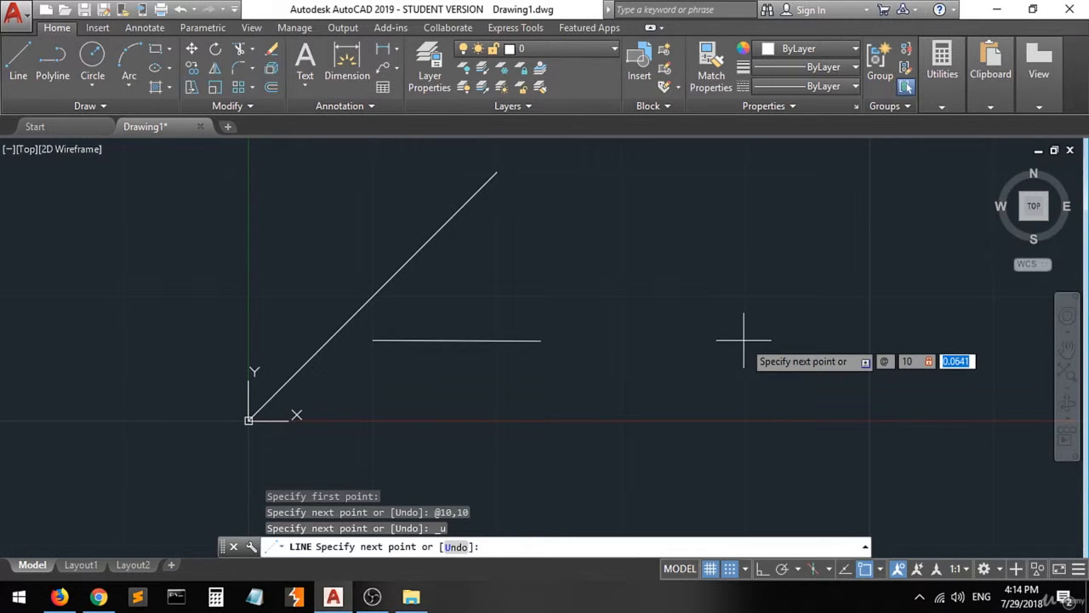
pyautogui.write('0')
pyautogui.press('Return')
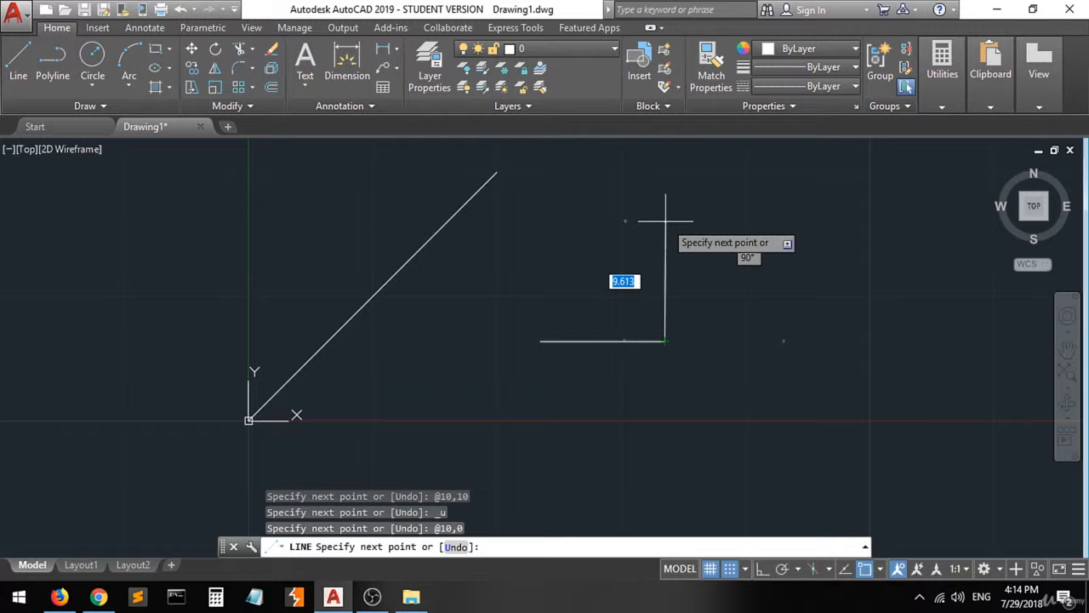
# Draw the square's right side upward to relative coordinates @0,10
pyautogui.press('F8')
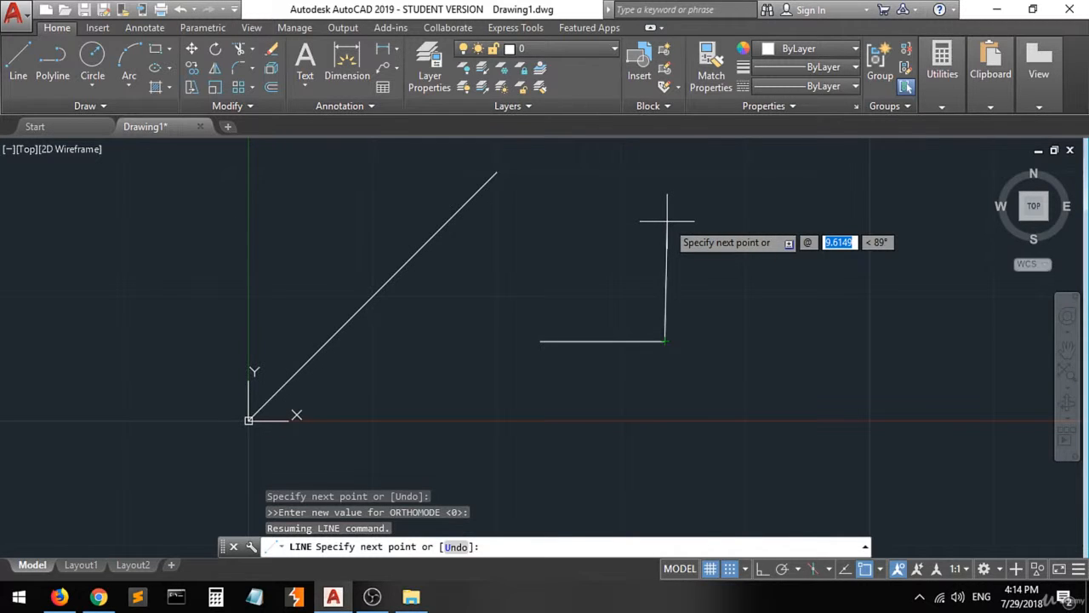
pyautogui.write('0')
pyautogui.press('Tab')
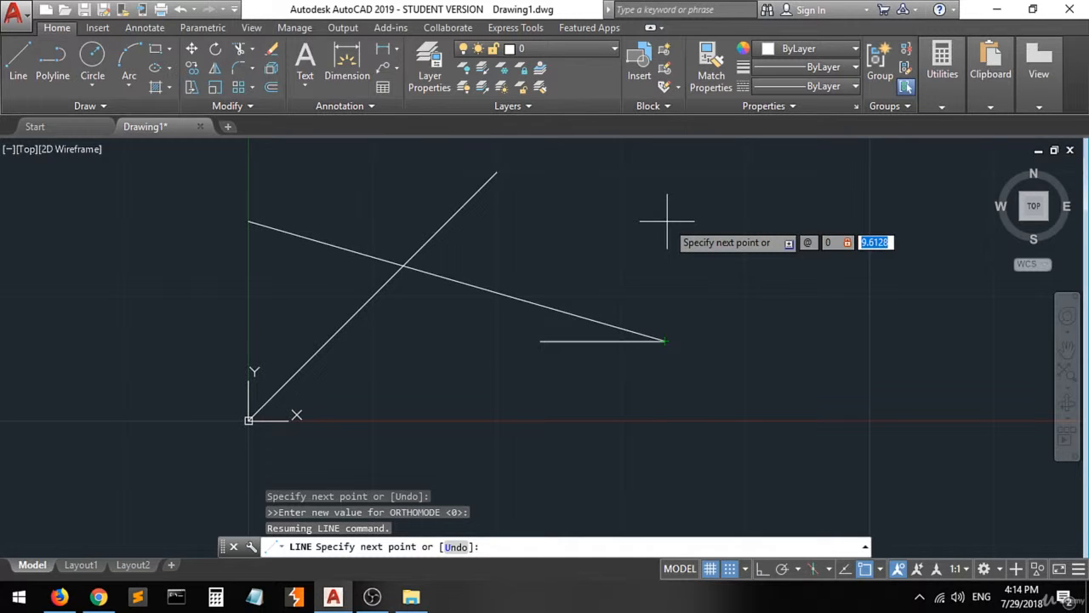
pyautogui.write('10')
pyautogui.press('Return')
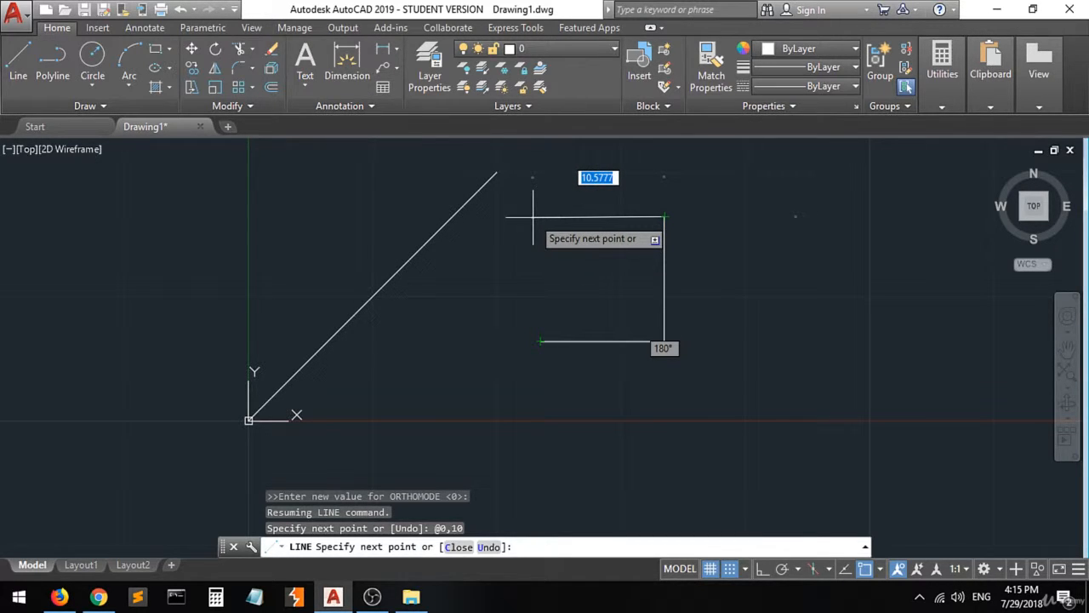
# Draw the square's upper side leftward to relative coordinates @-10,0
pyautogui.write('@')
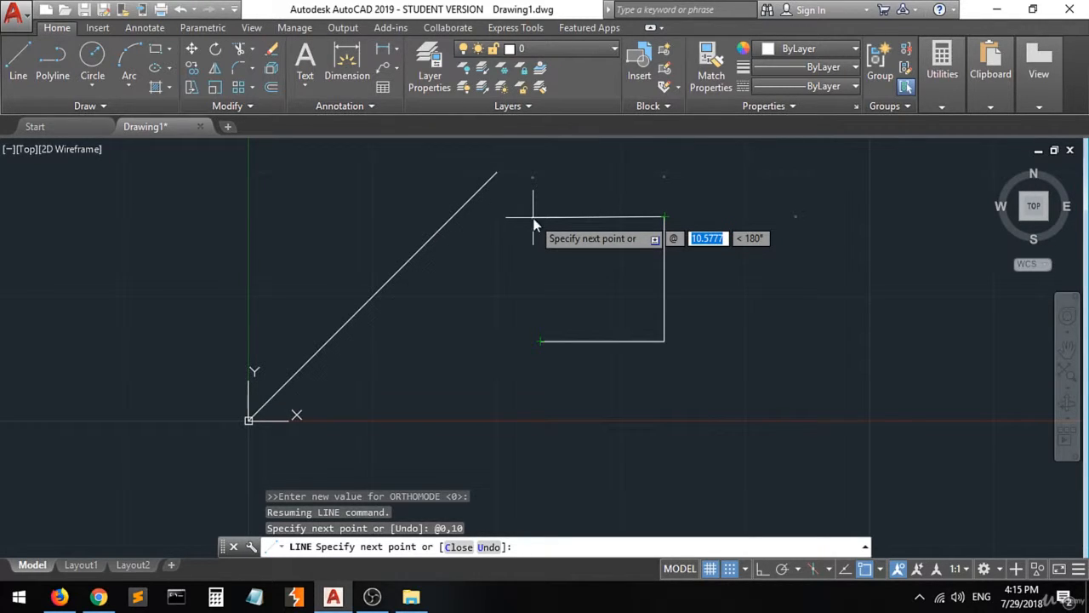
pyautogui.write('-10')
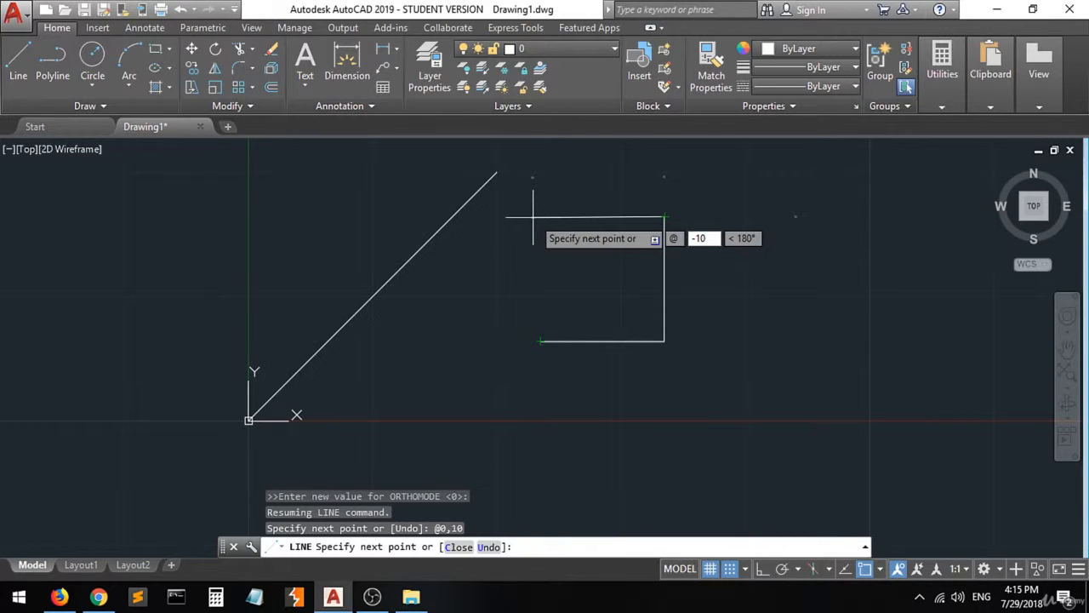
pyautogui.press('Tab')
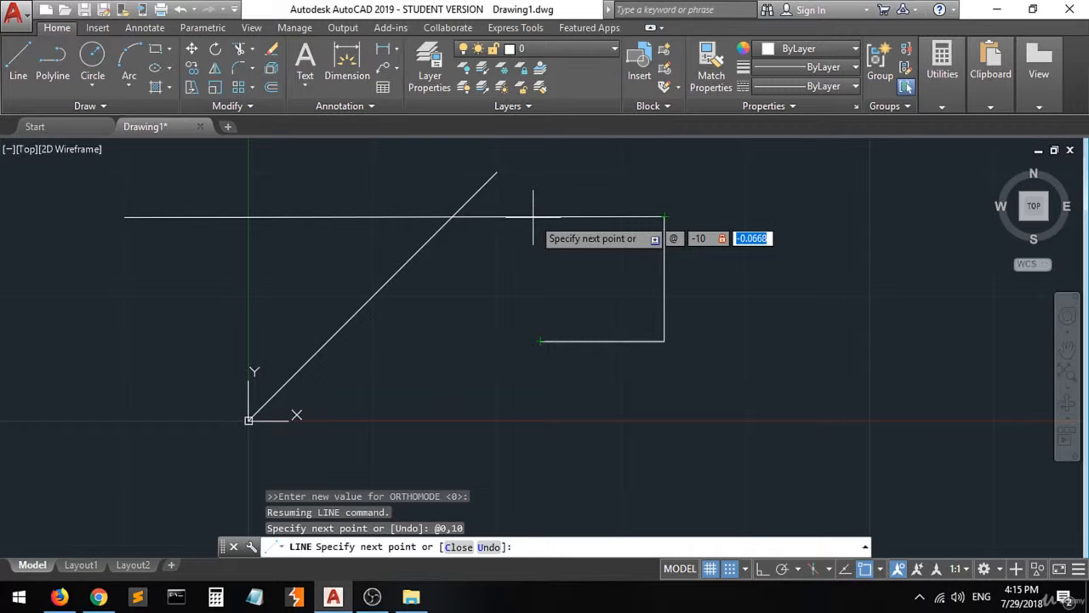
pyautogui.write('0')
pyautogui.press('Return')
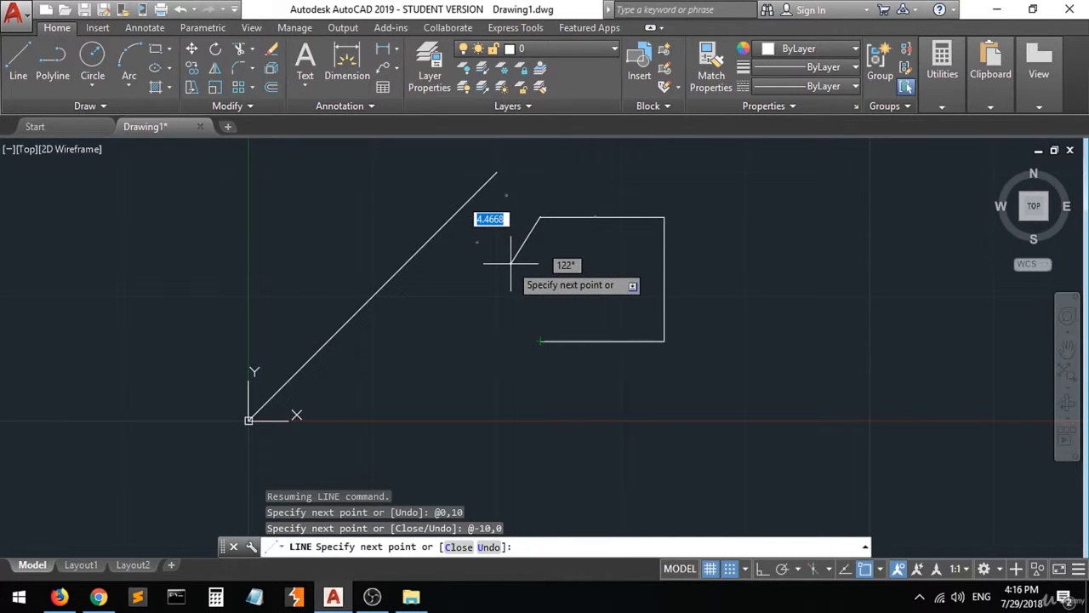
# Close the square with its left side to relative coordinates @0,-10 and finish the Line command
pyautogui.press('F8')
pyautogui.press('F8')
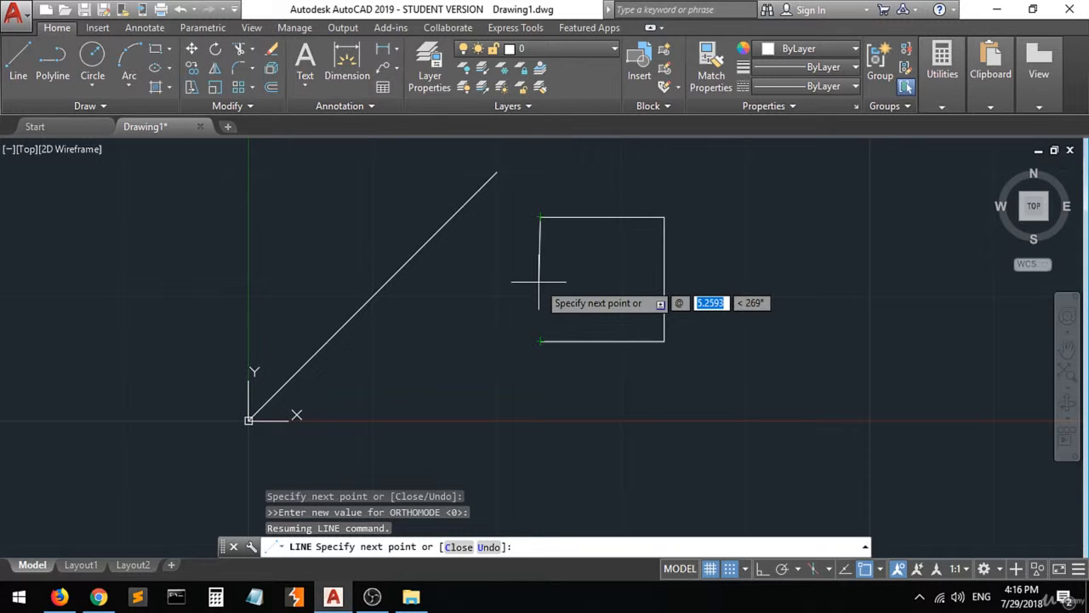
pyautogui.write('0')
pyautogui.press('Tab')
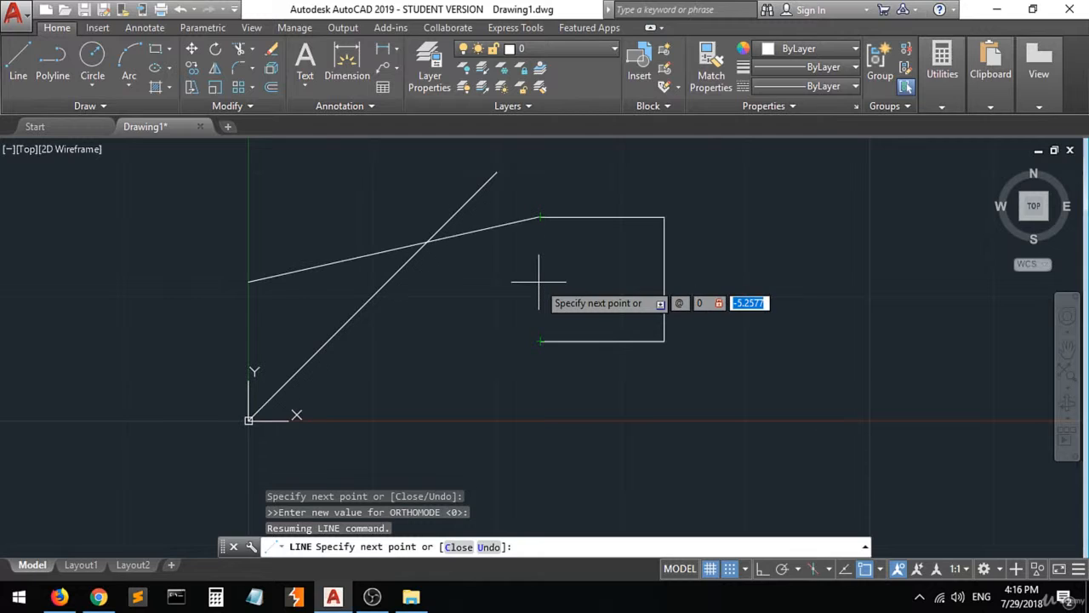
pyautogui.write('-10')
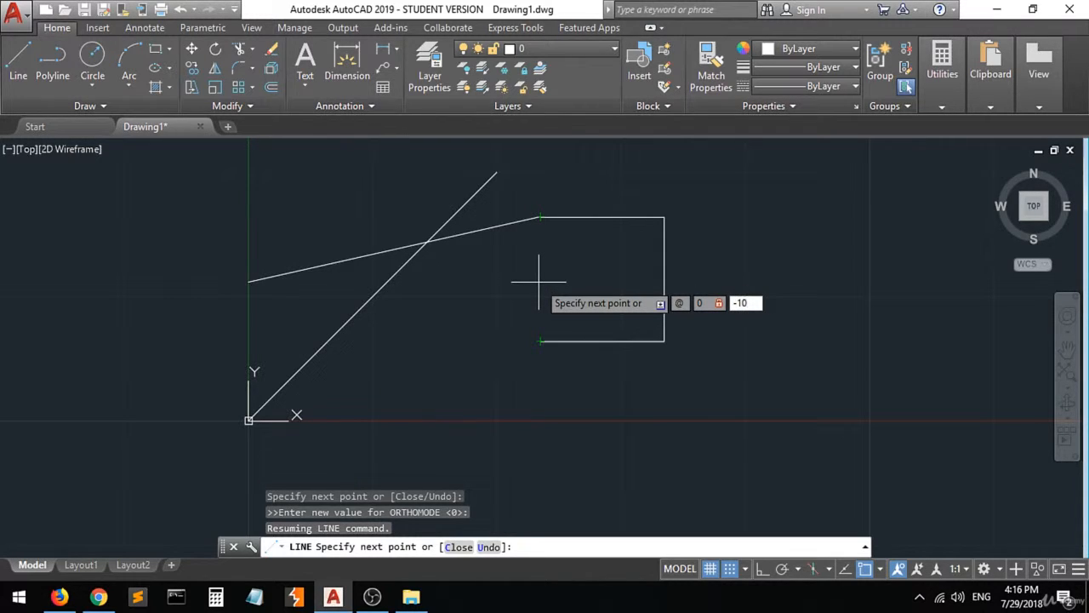
pyautogui.press('Return')
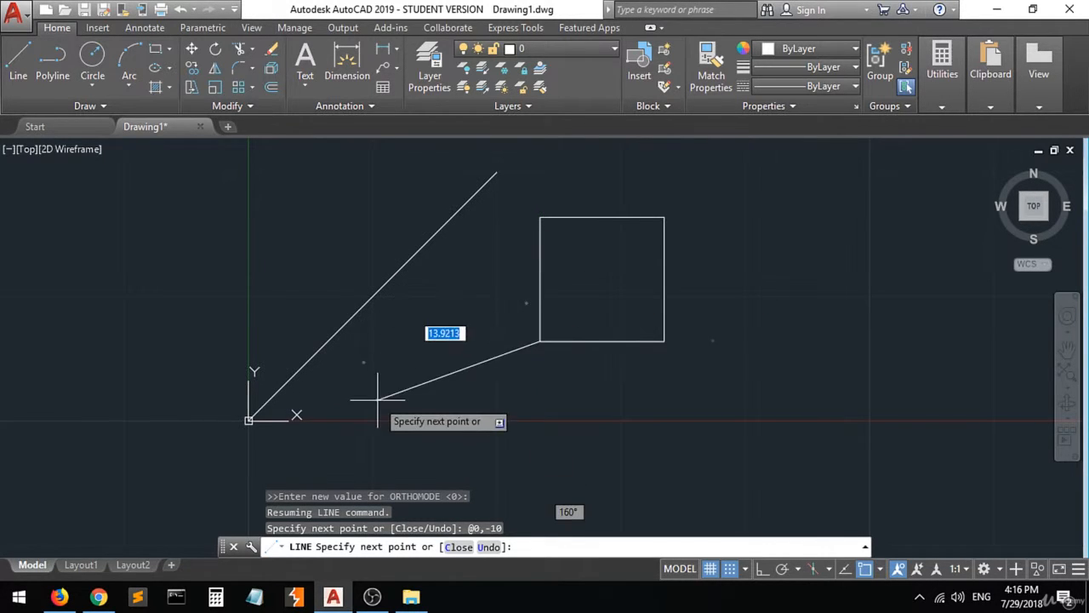
pyautogui.press('Return')
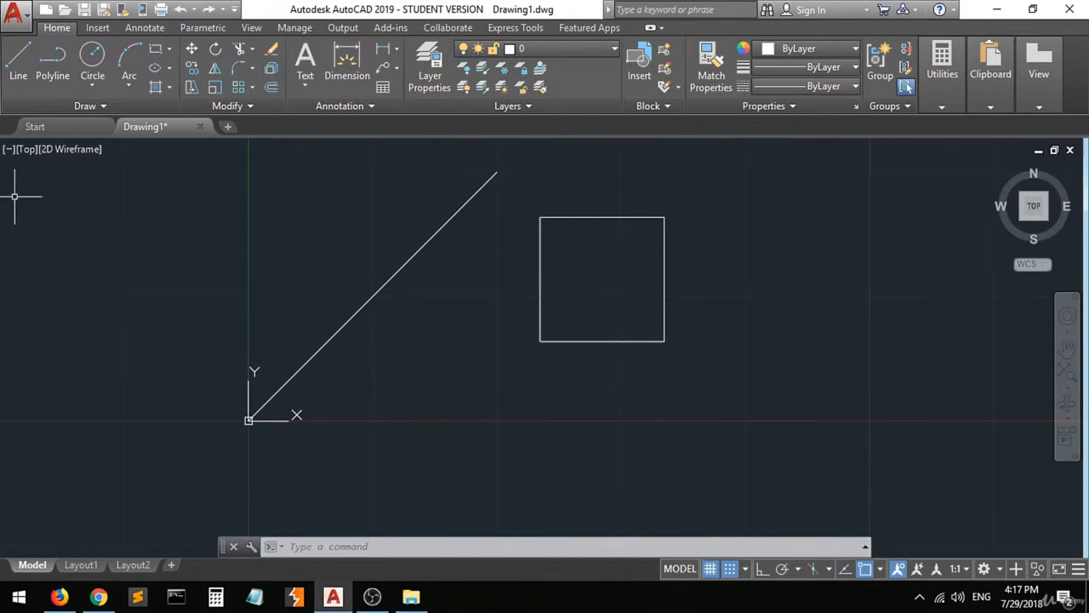
# Draw a line 15 units long at 45° from a free point near the X axis, just below the square's lower-left corner
pyautogui.click(16, 60)
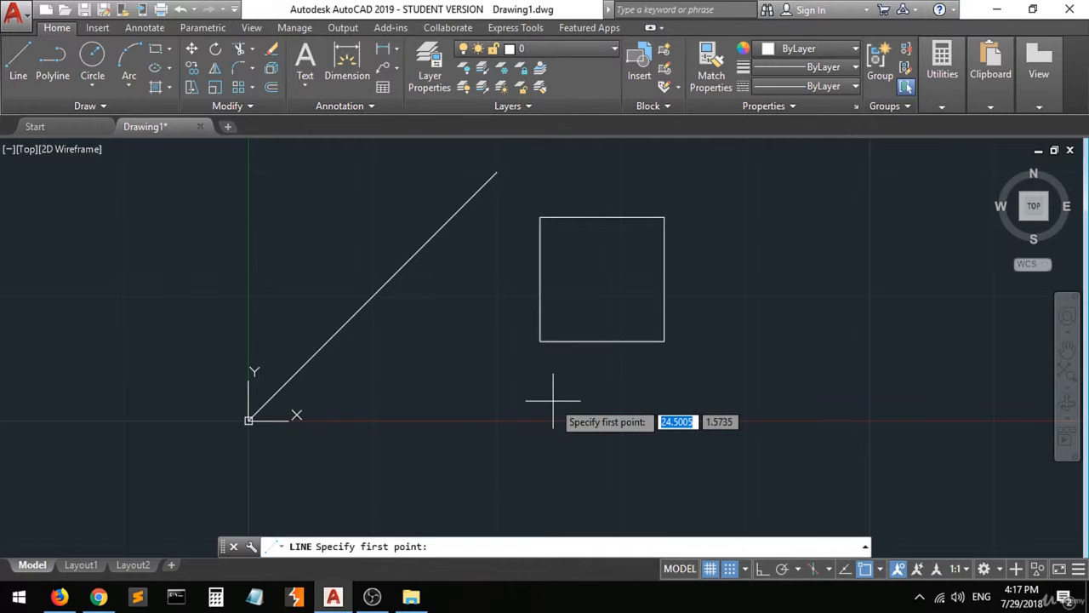
pyautogui.click(515, 419)
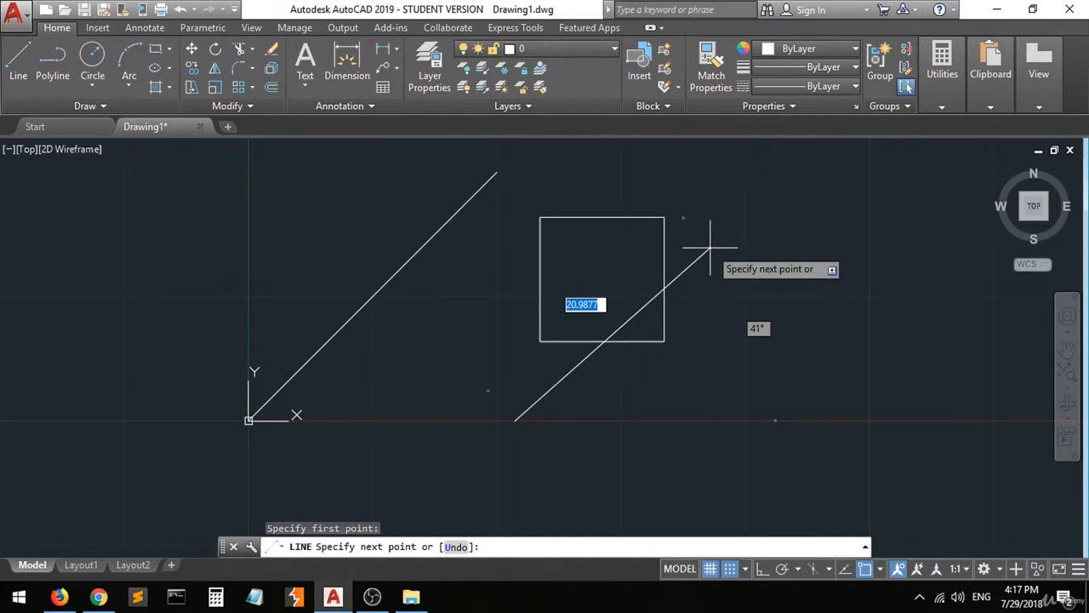
pyautogui.press('F8')
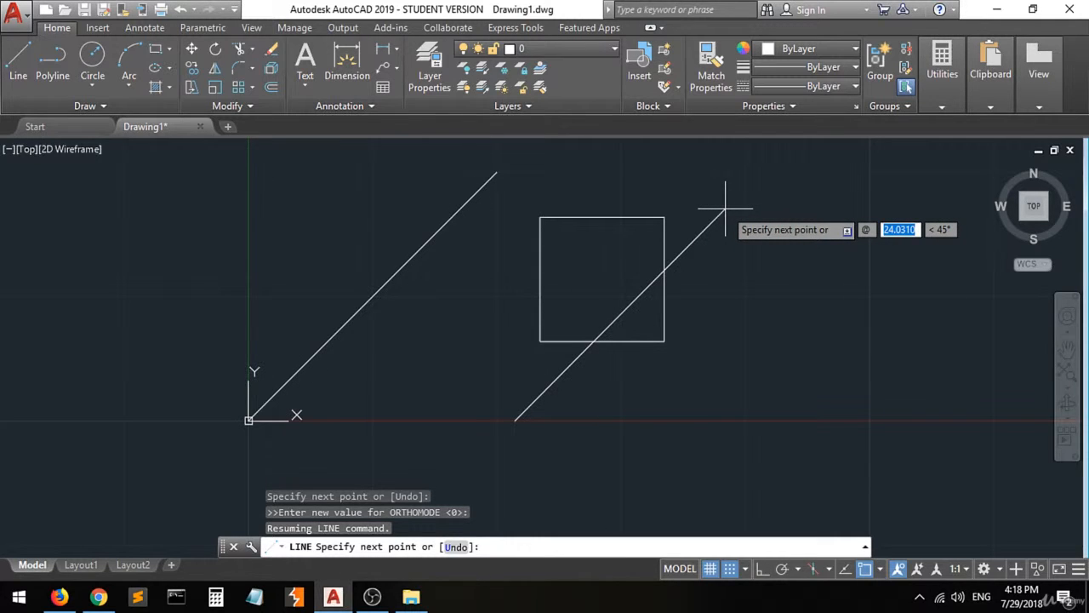
pyautogui.write('15')
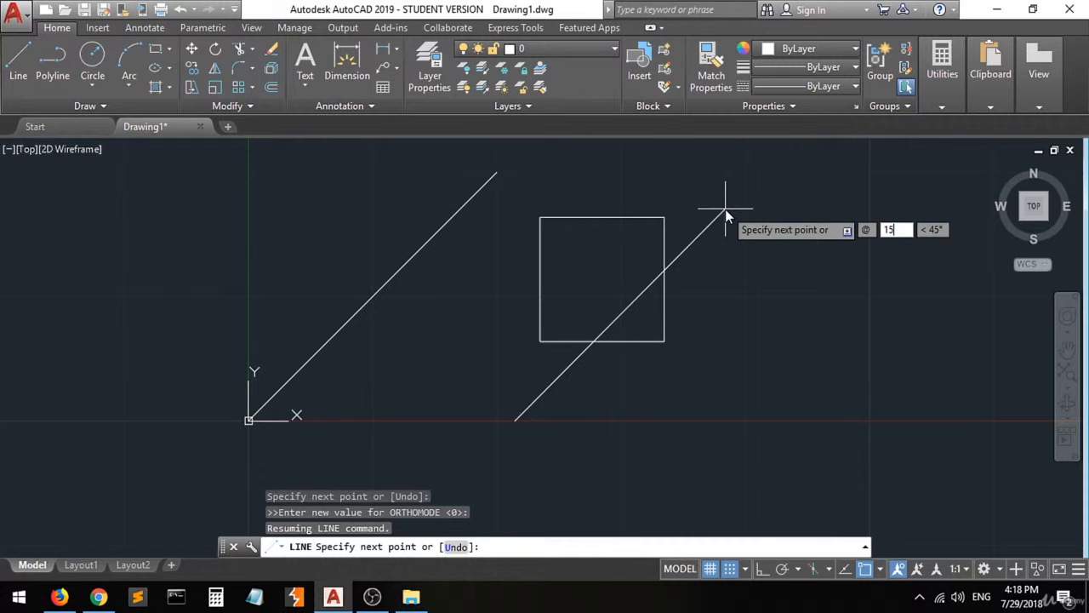
pyautogui.press('Tab')
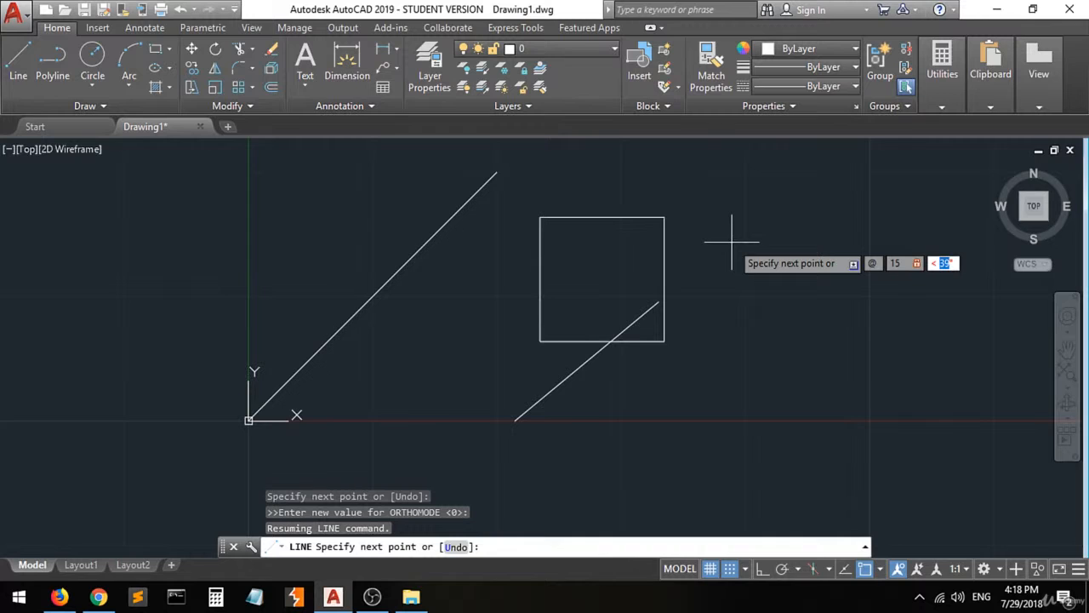
pyautogui.write('45')
pyautogui.press('Return')
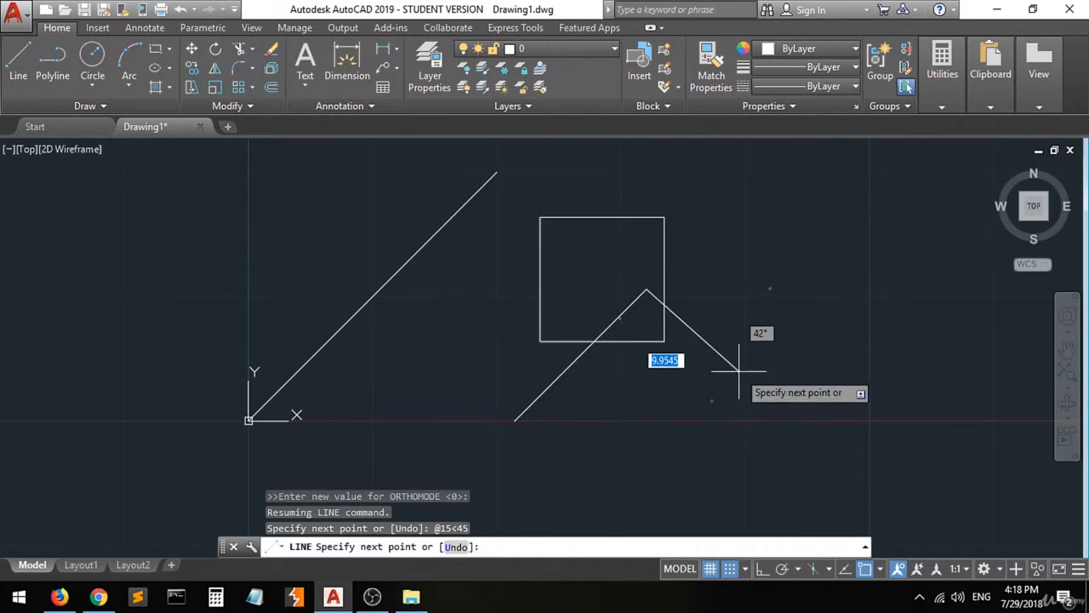
pyautogui.press('Return')
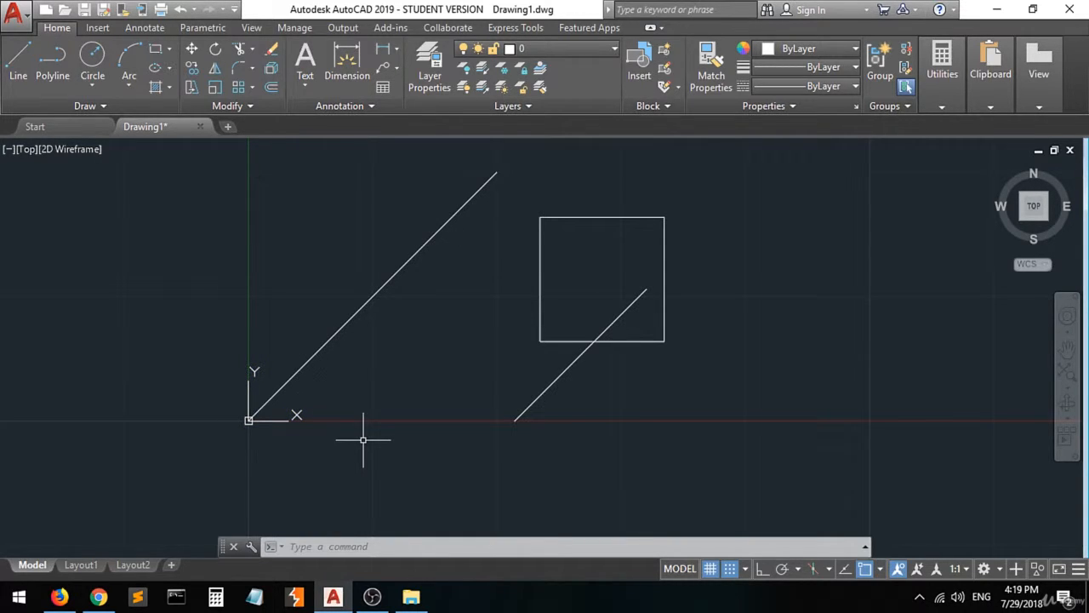
# Start a new line at the origin with absolute coordinates 0,0
pyautogui.click(18, 61)
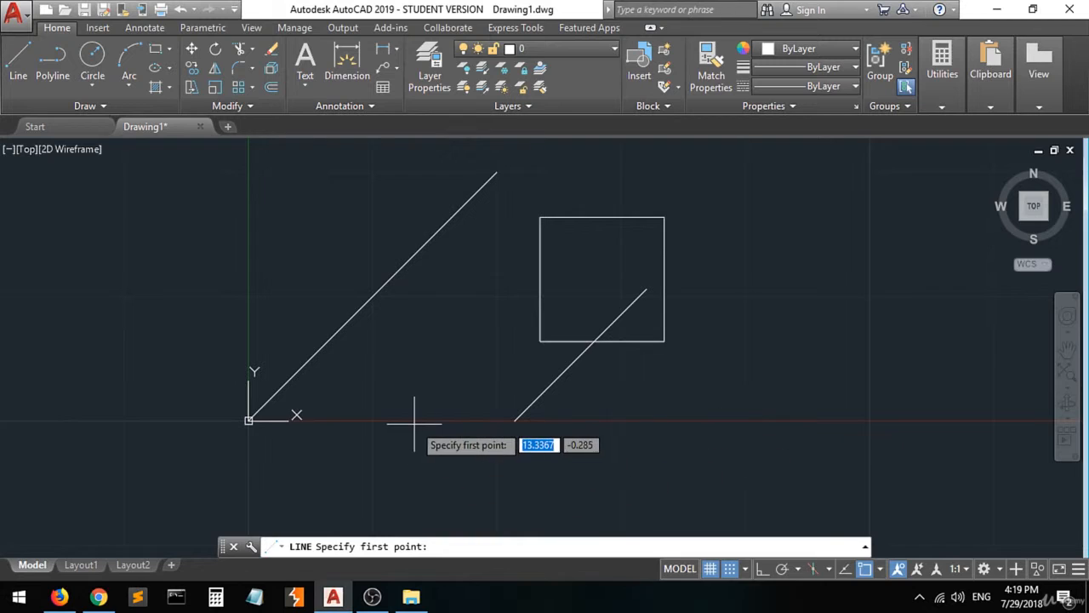
pyautogui.write('0')
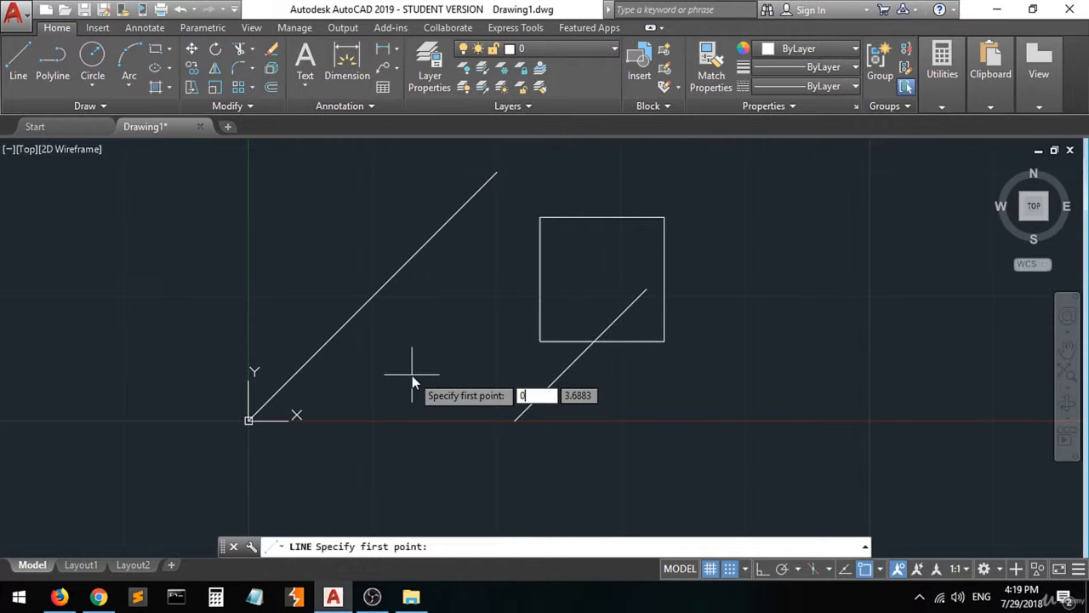
pyautogui.press('Tab')
pyautogui.write('0')
pyautogui.press('Return')
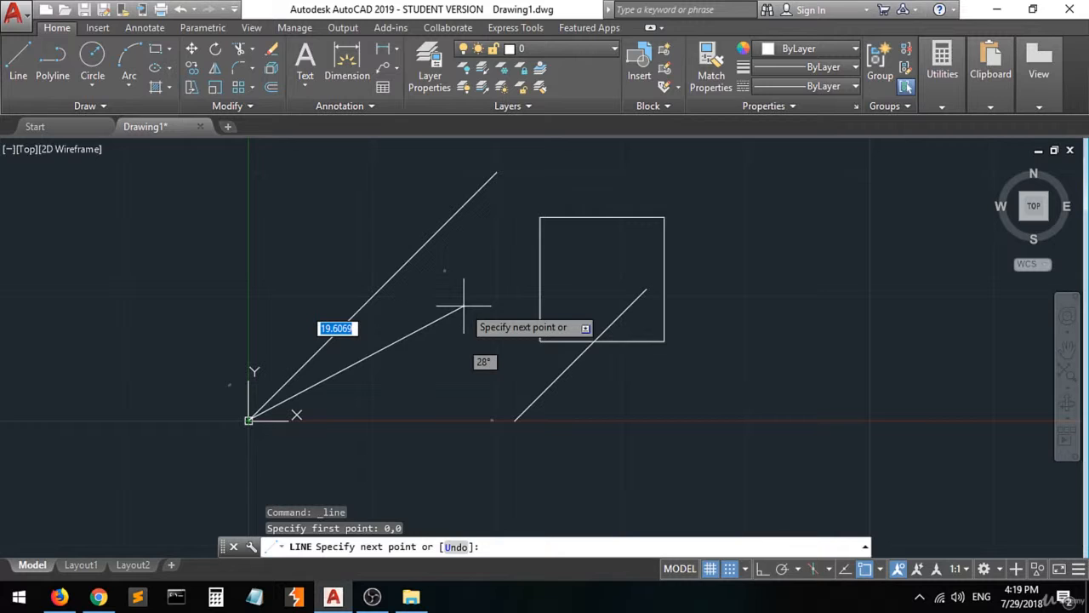
# Try a 15-unit segment at 45° from the origin and undo that segment
pyautogui.write('15')
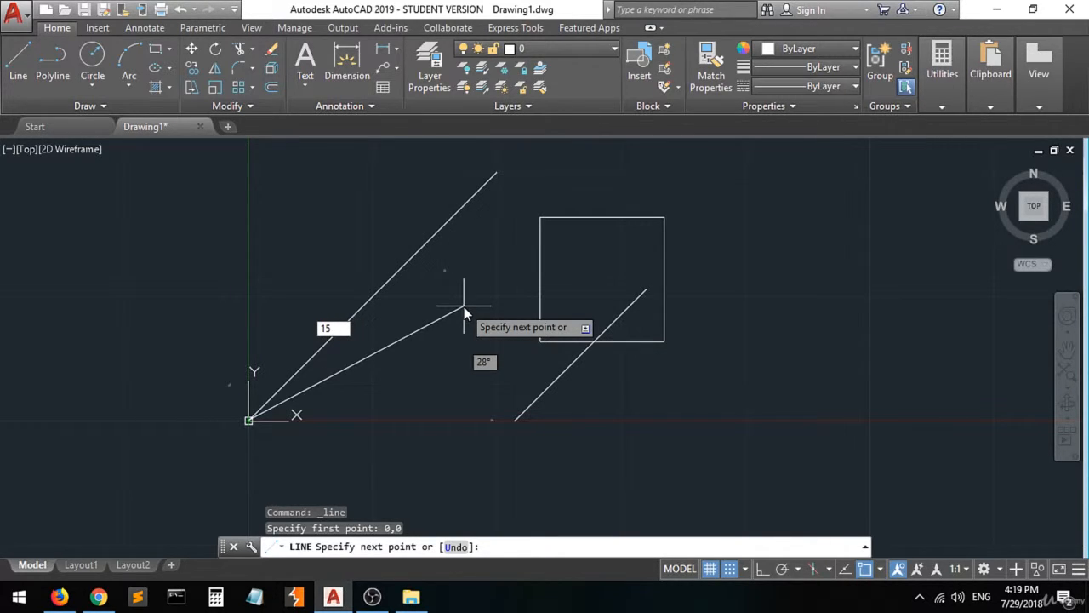
pyautogui.press('Tab')
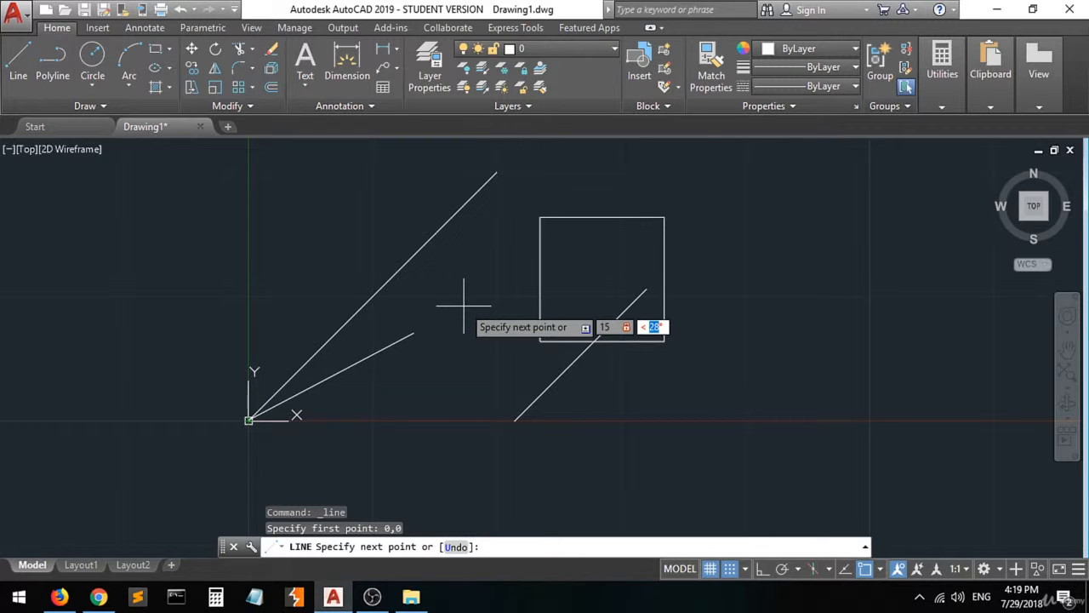
pyautogui.write('45')
pyautogui.press('Return')
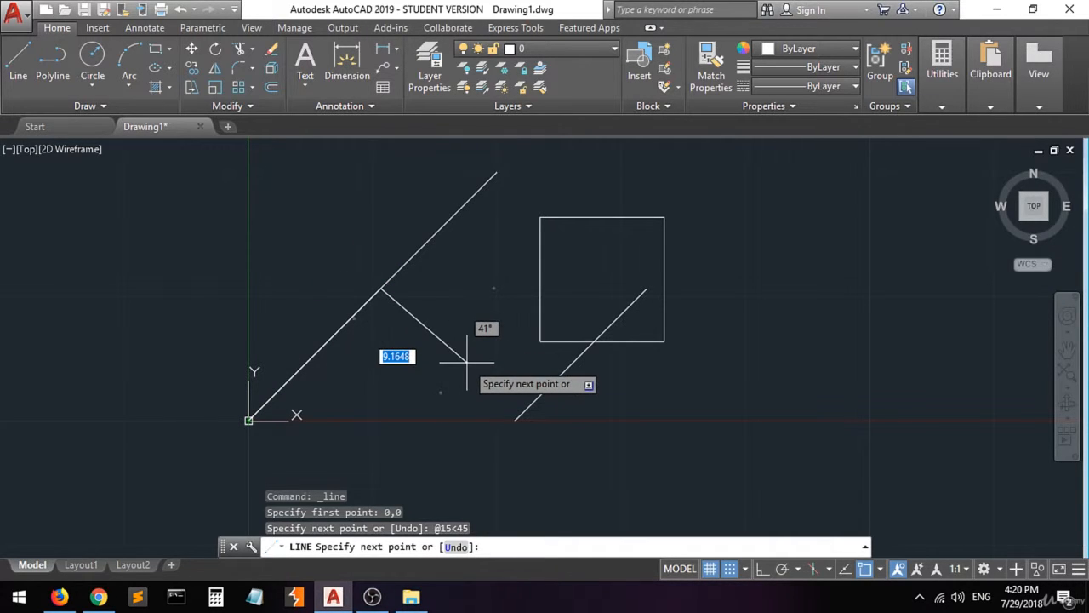
pyautogui.hotkey('ctrl', 'z')
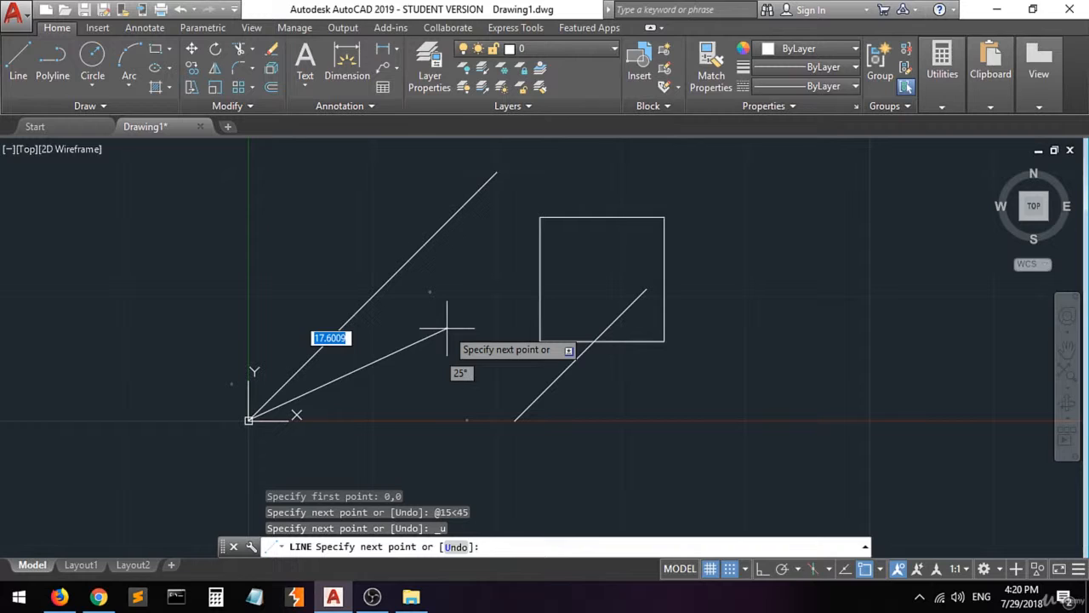
# Draw the segment from the origin 15 units long at 30° and finish the Line command
pyautogui.write('15')
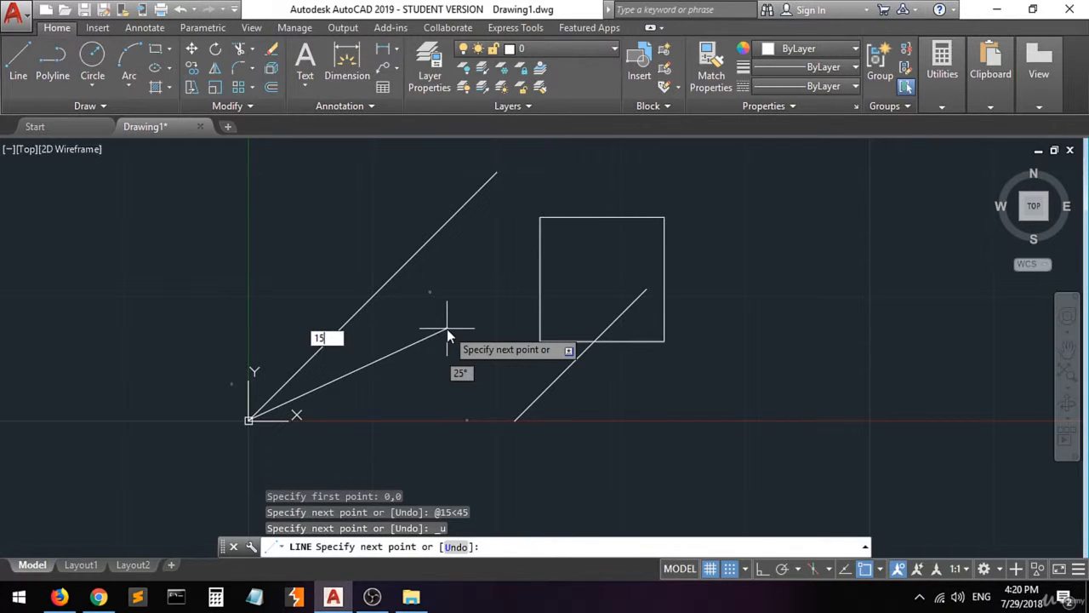
pyautogui.press('Tab')
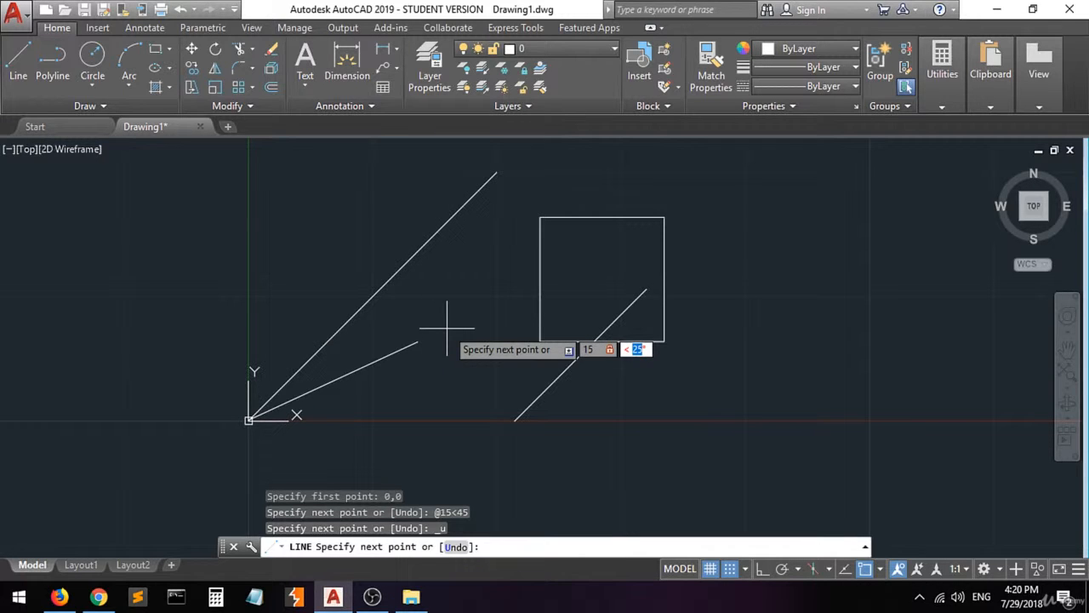
pyautogui.write('30')
pyautogui.press('Return')
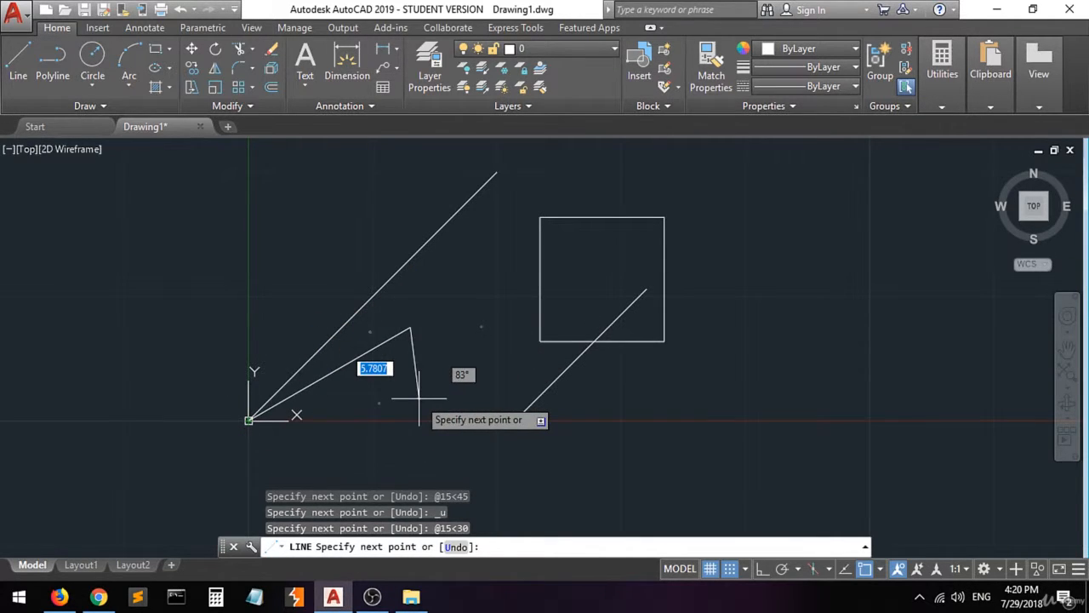
pyautogui.press('Return')
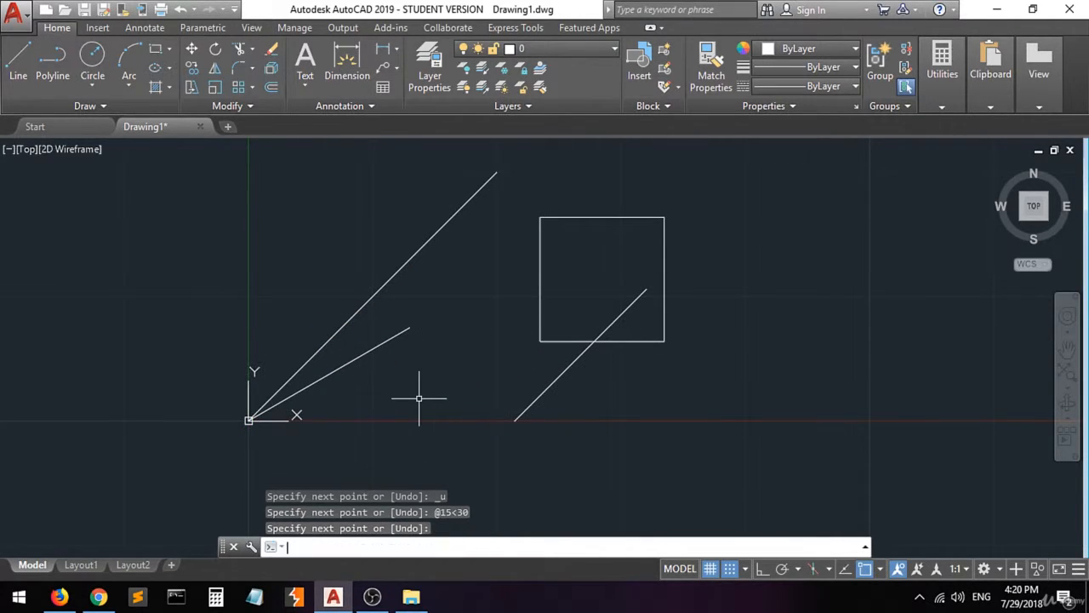
# Draw a single line 15 units long at 45° from the square's lower-right corner
pyautogui.click(18, 59)
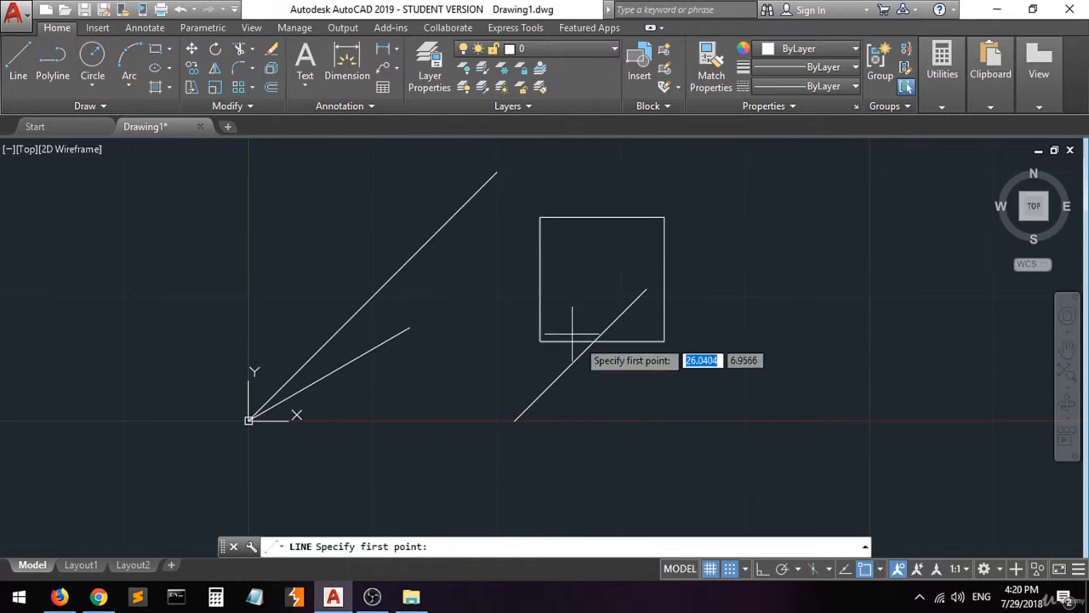
pyautogui.click(665, 340)
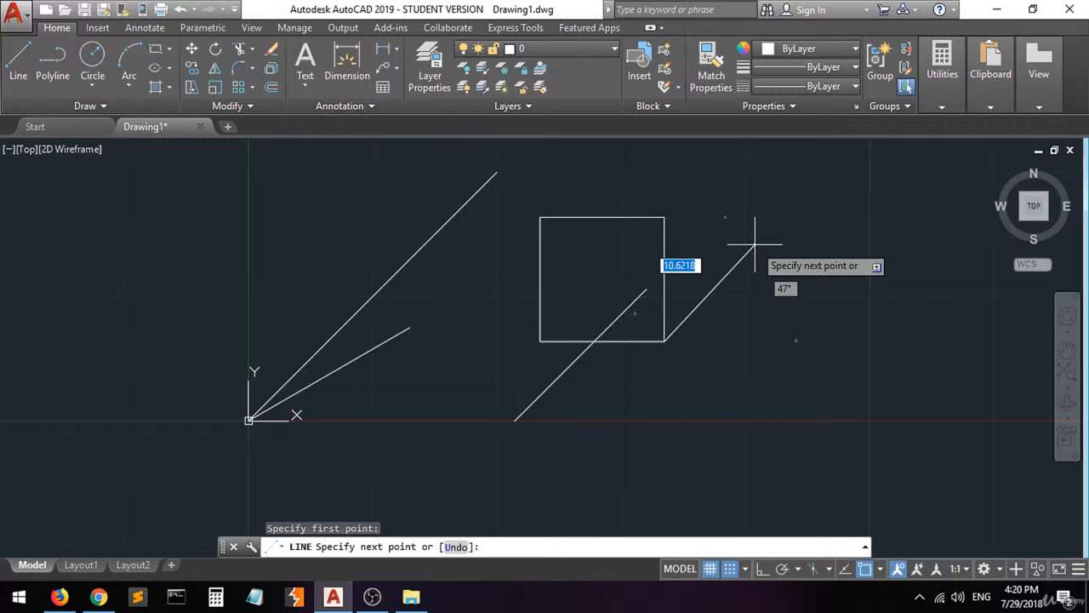
pyautogui.write('15')
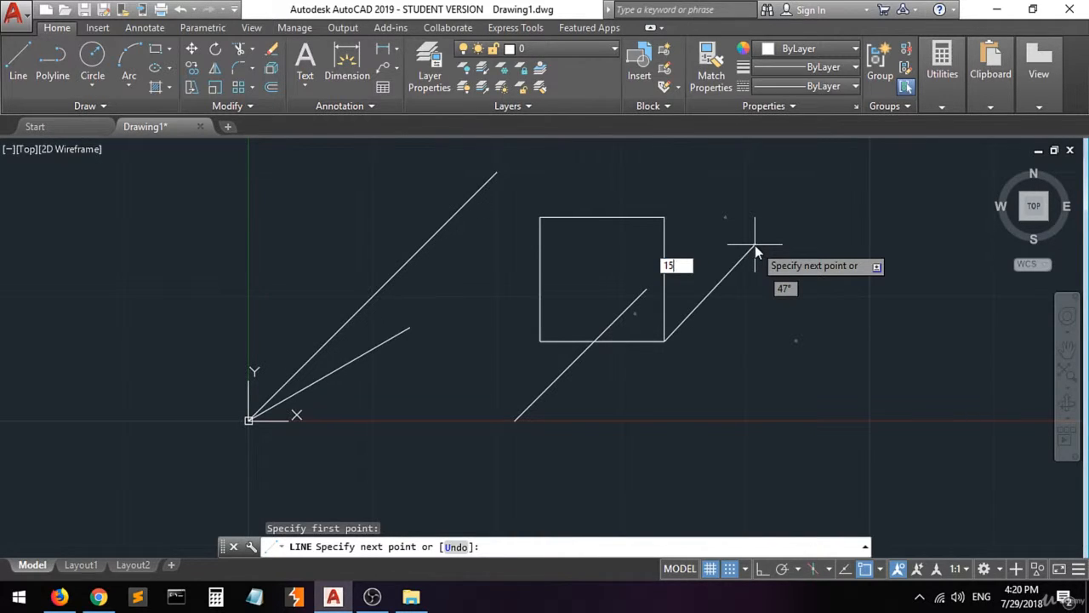
pyautogui.press('Tab')
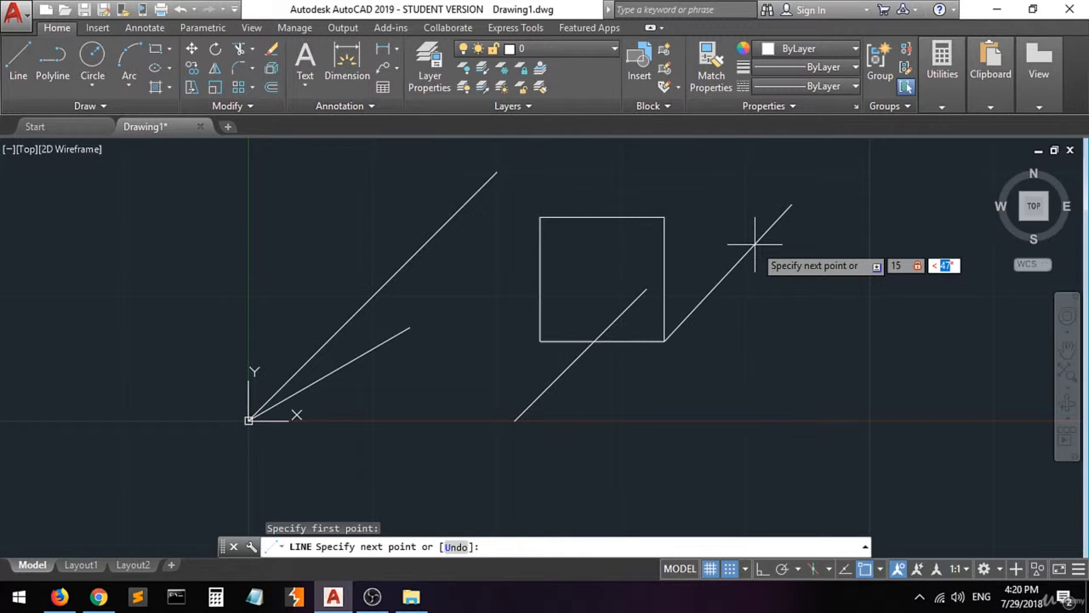
pyautogui.write('45')
pyautogui.press('Return')
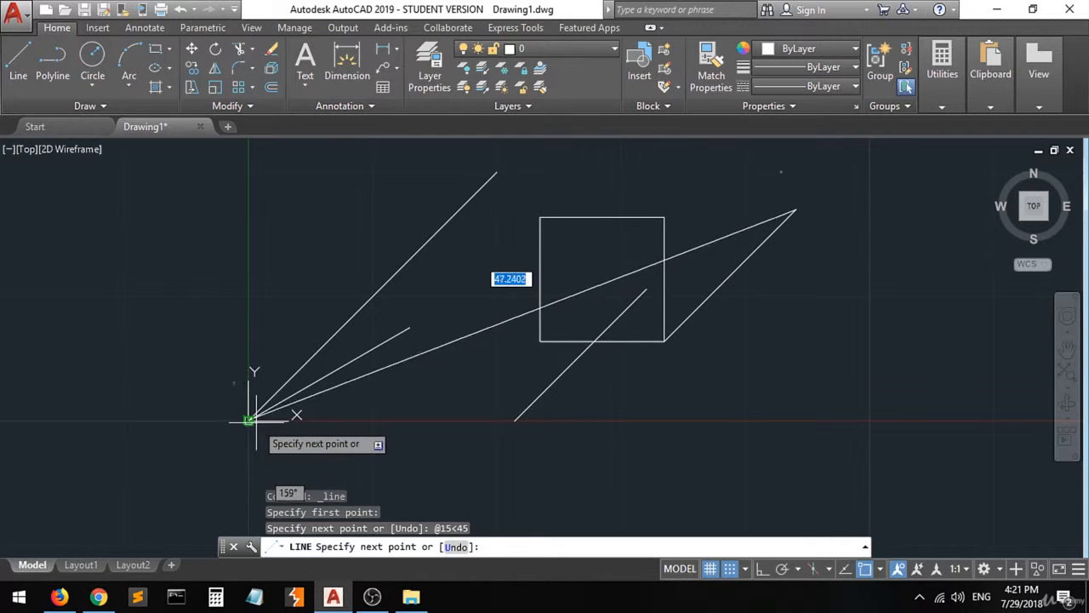
pyautogui.click(331, 373)
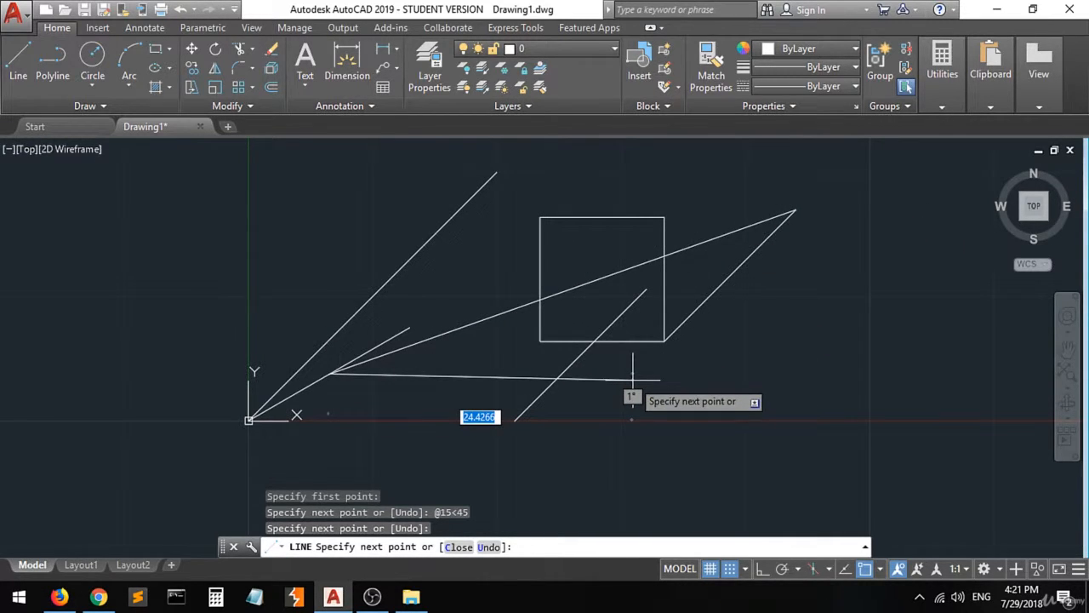
pyautogui.hotkey('ctrl', 'z')
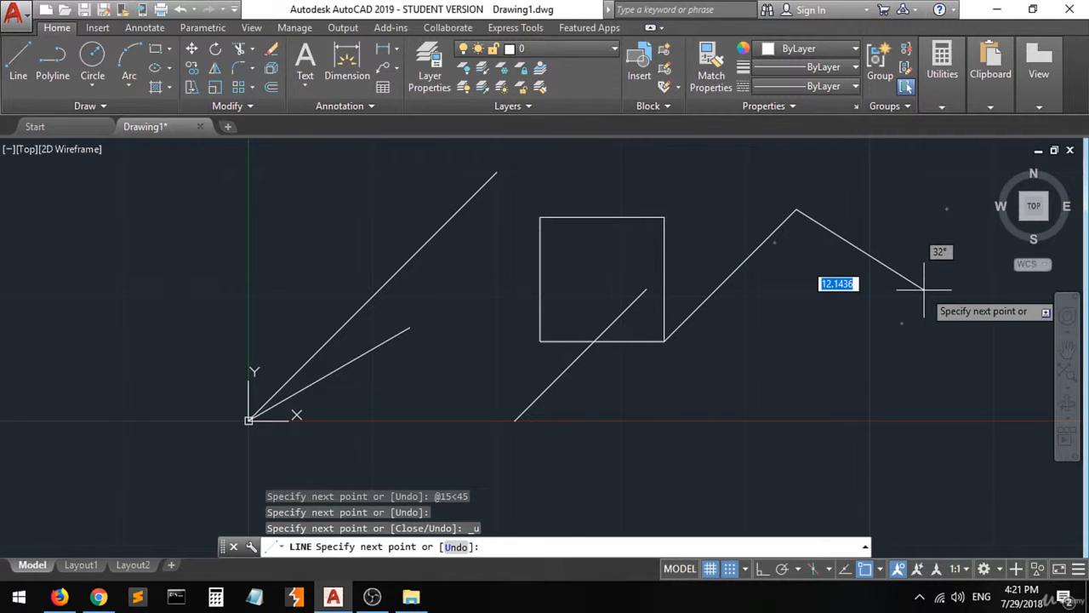
pyautogui.press('Return')
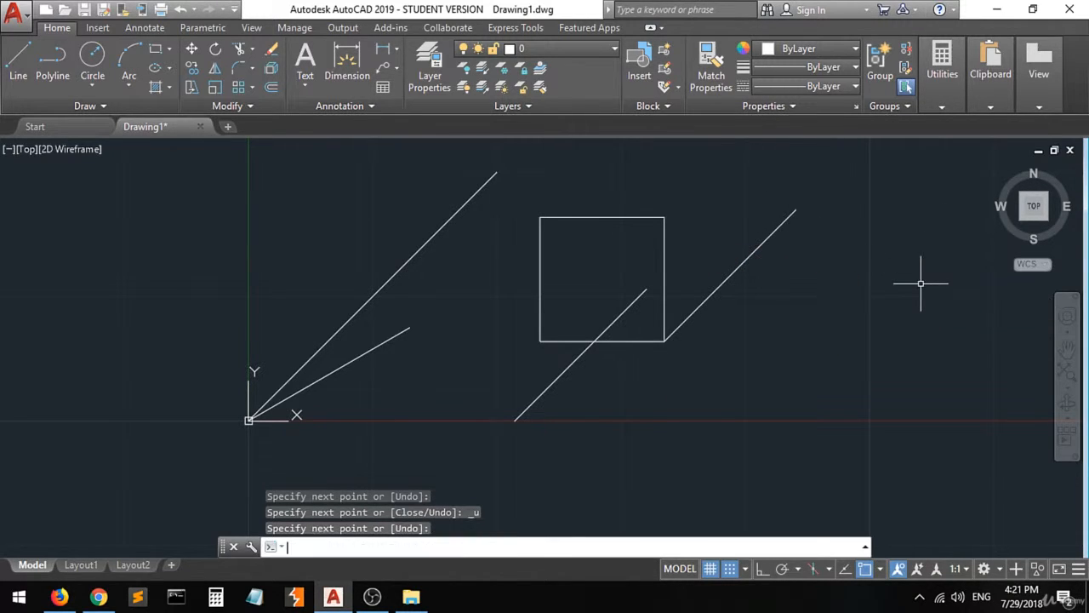
# Draw a line 15 units long at 30° from a free point just below the X axis, under the square's lower-right corner
pyautogui.click(18, 57)
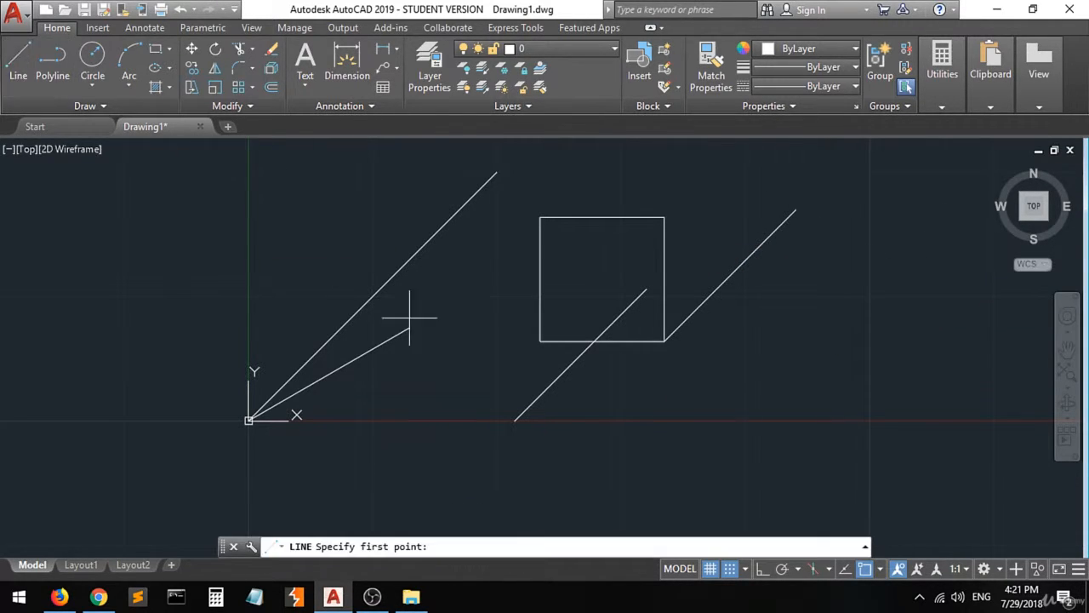
pyautogui.click(638, 426)
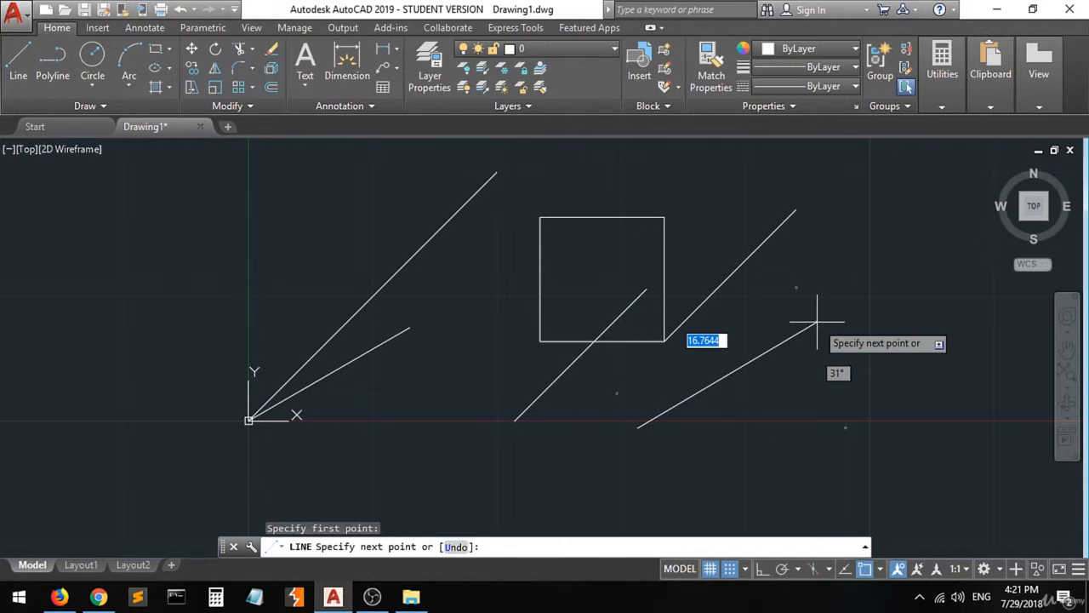
pyautogui.write('15')
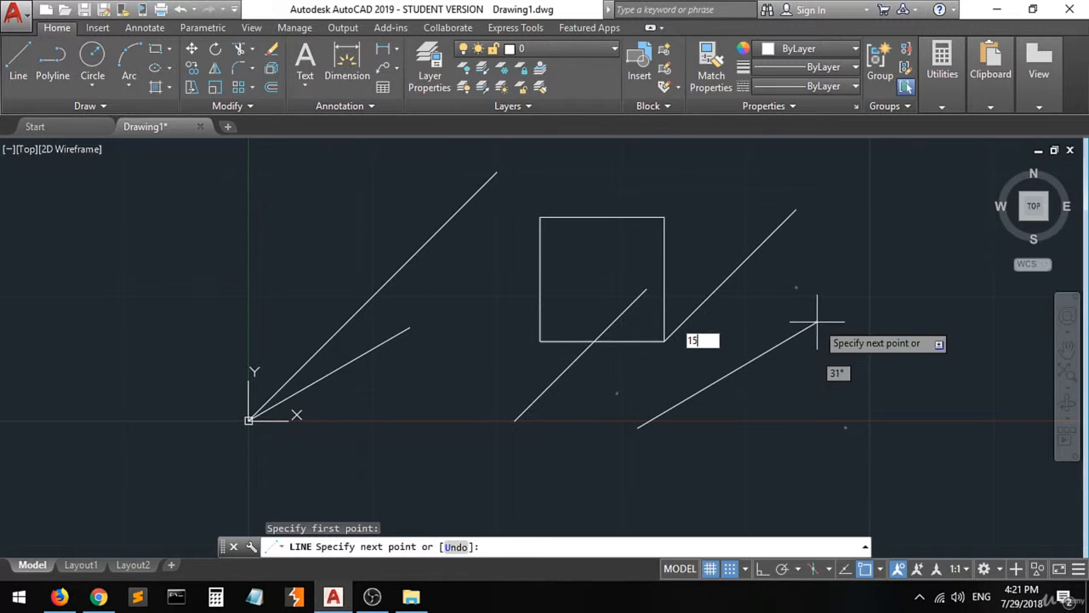
pyautogui.press('Tab')
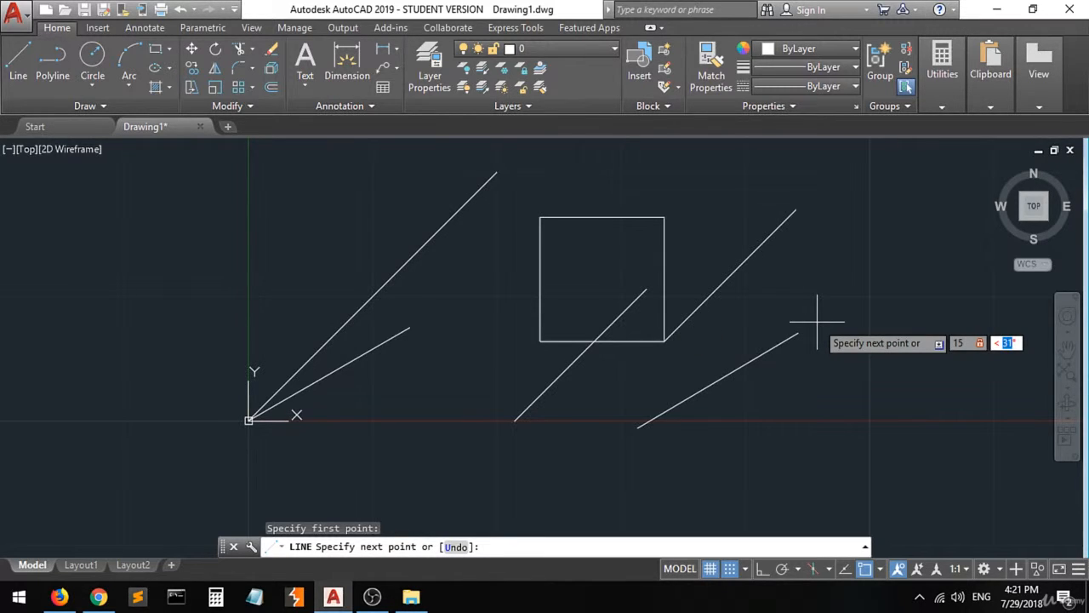
pyautogui.write('30')
pyautogui.press('Return')
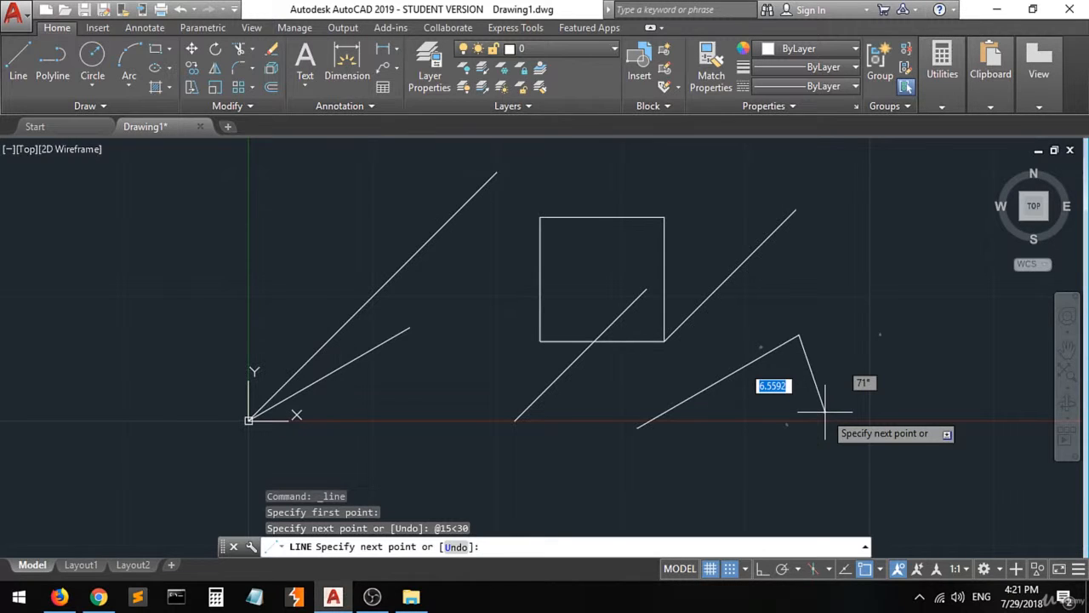
pyautogui.press('Escape')
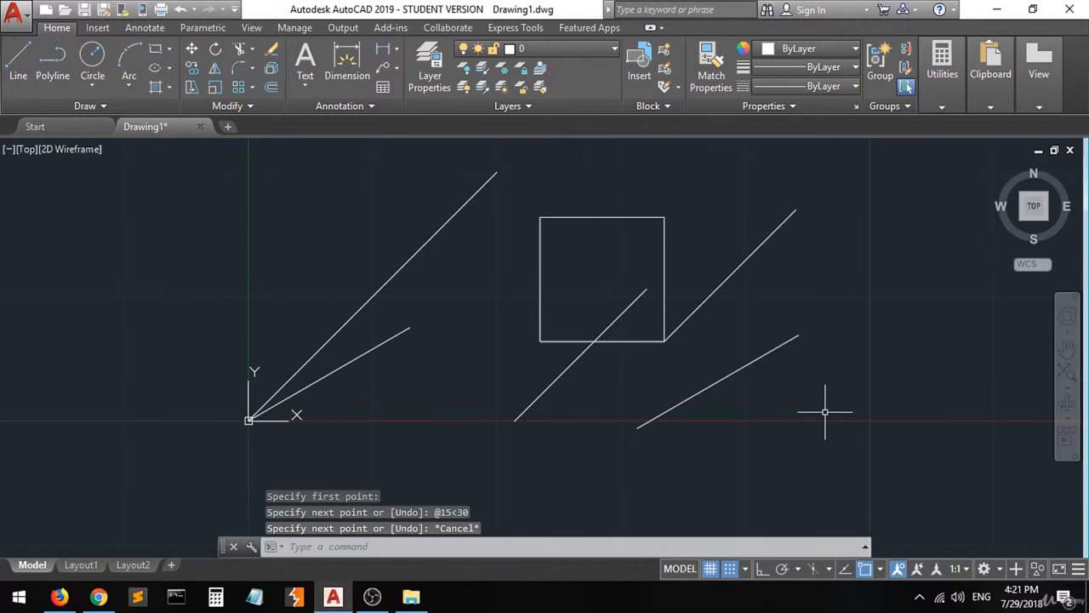
pyautogui.click(18, 58)
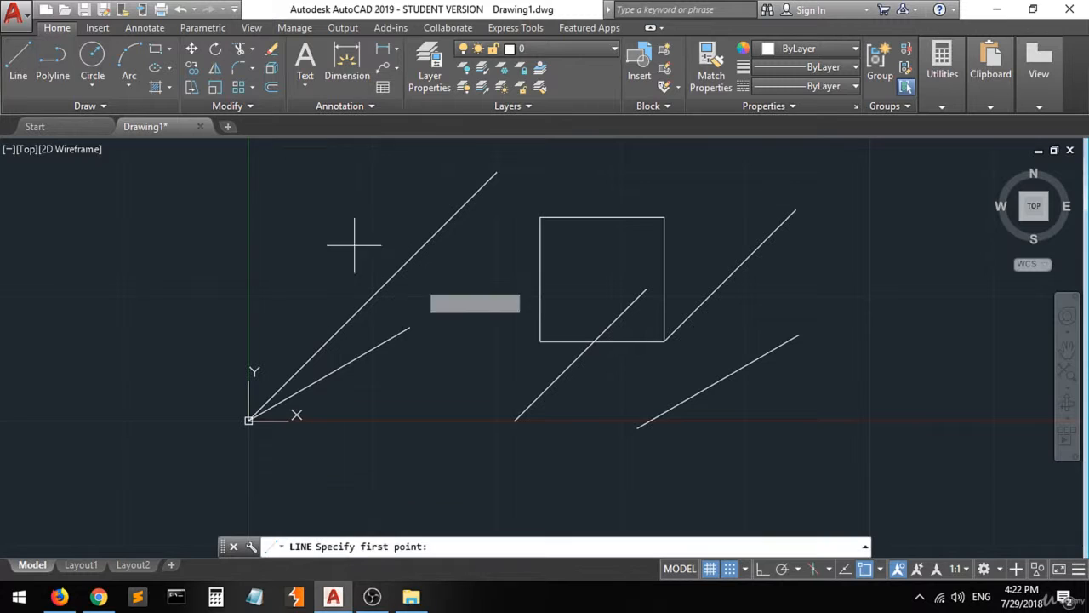
pyautogui.click(752, 436)
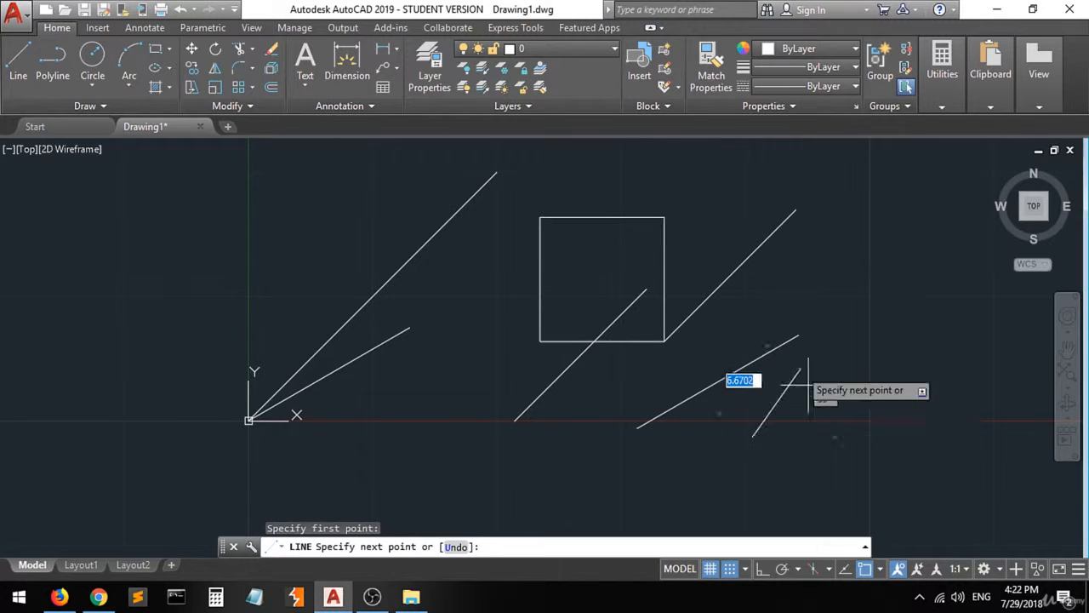
pyautogui.write('10')
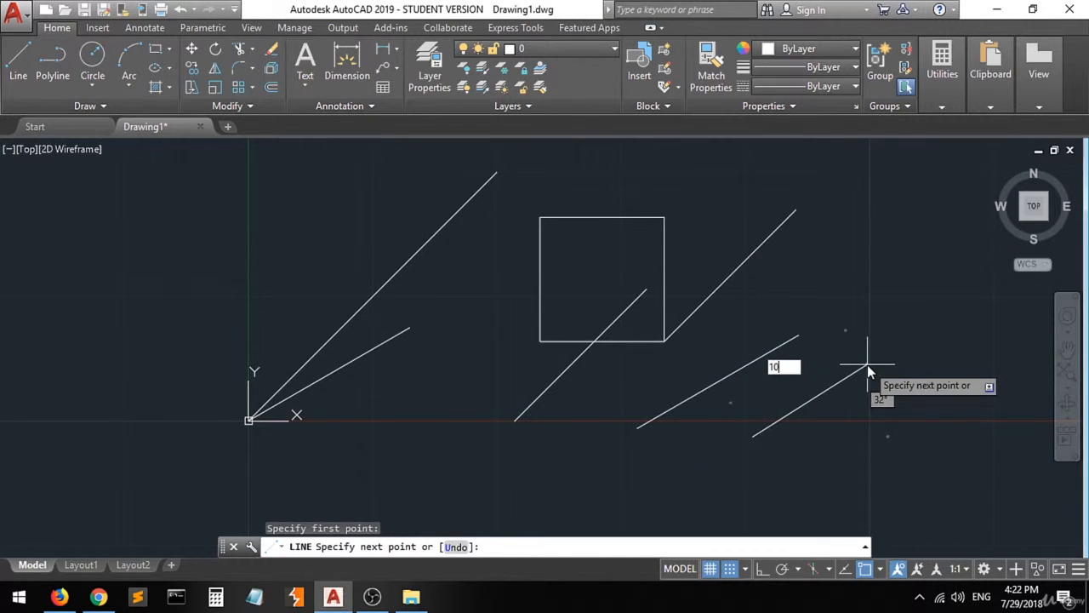
pyautogui.press('Tab')
pyautogui.write('10')
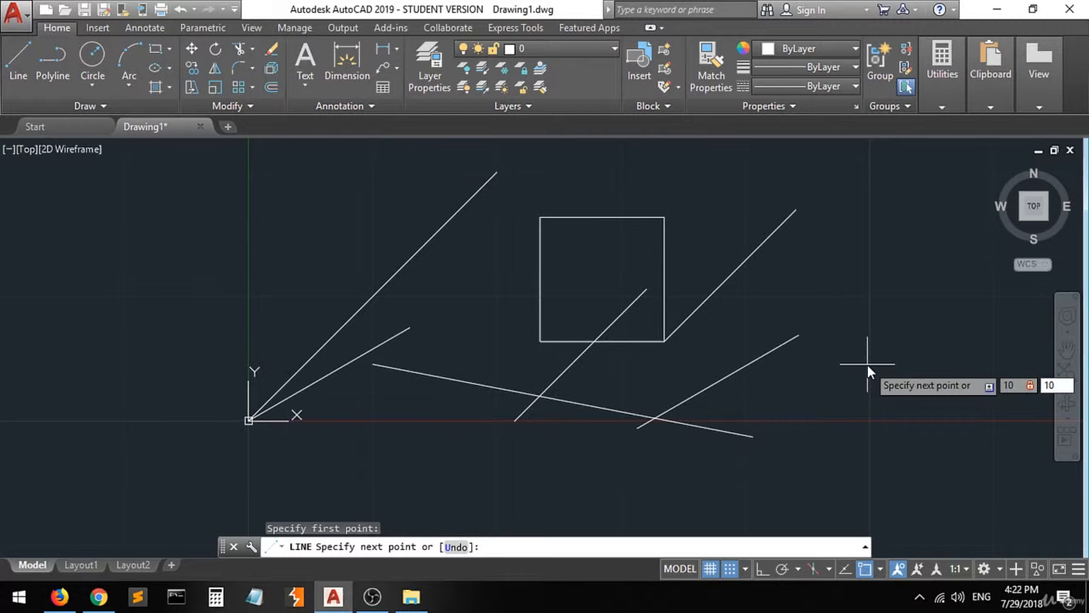
pyautogui.press('Return')
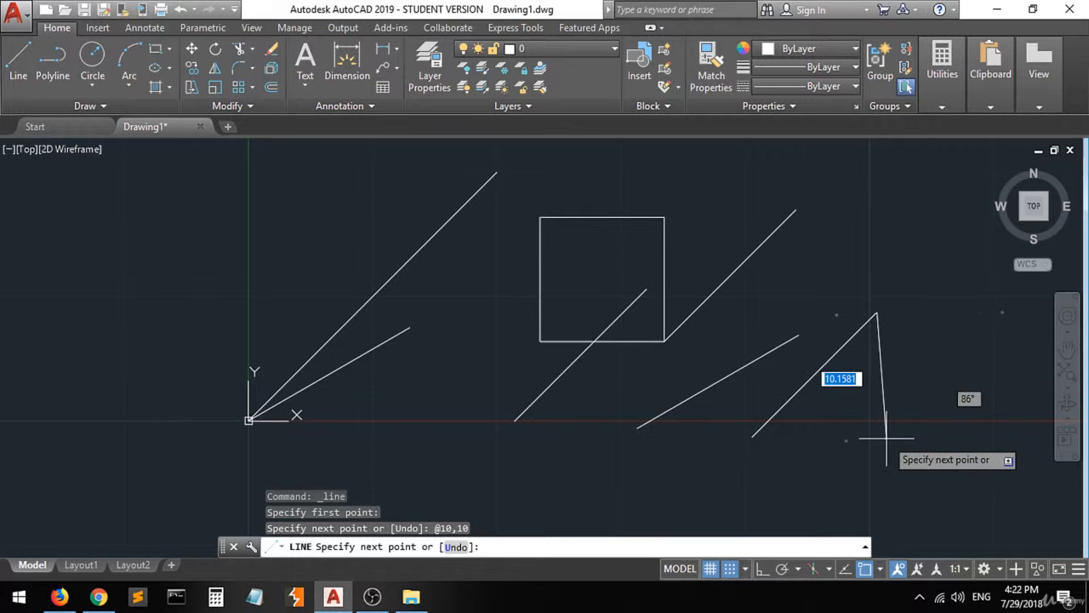
pyautogui.press('Escape')
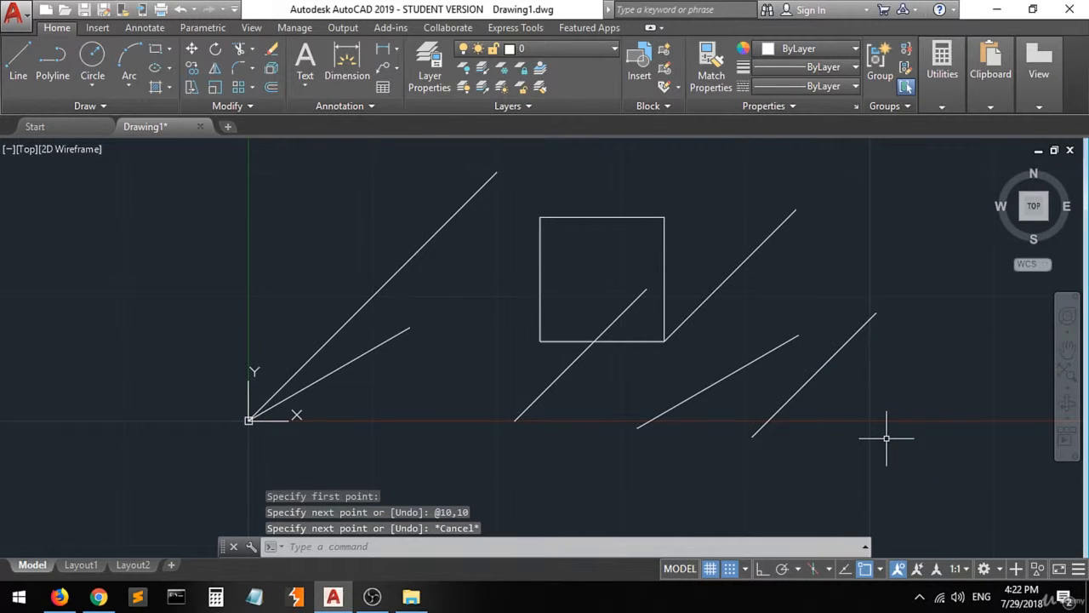